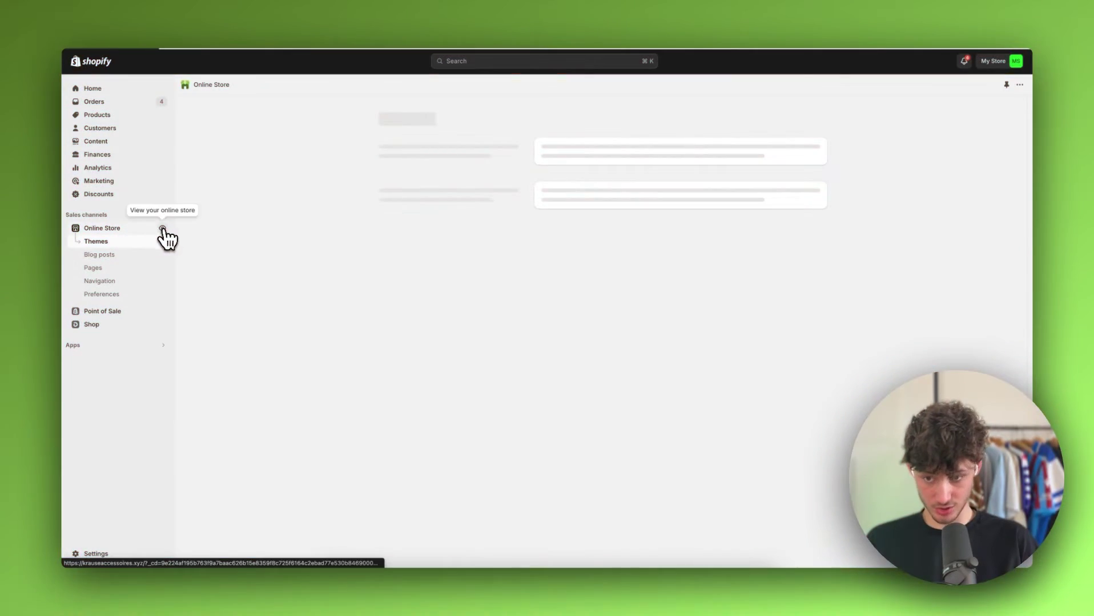
Step: View the storefront from Online Store's eye icon and scroll to the signup and payment footer
{"action": "left_click", "coordinate": [163, 229]}
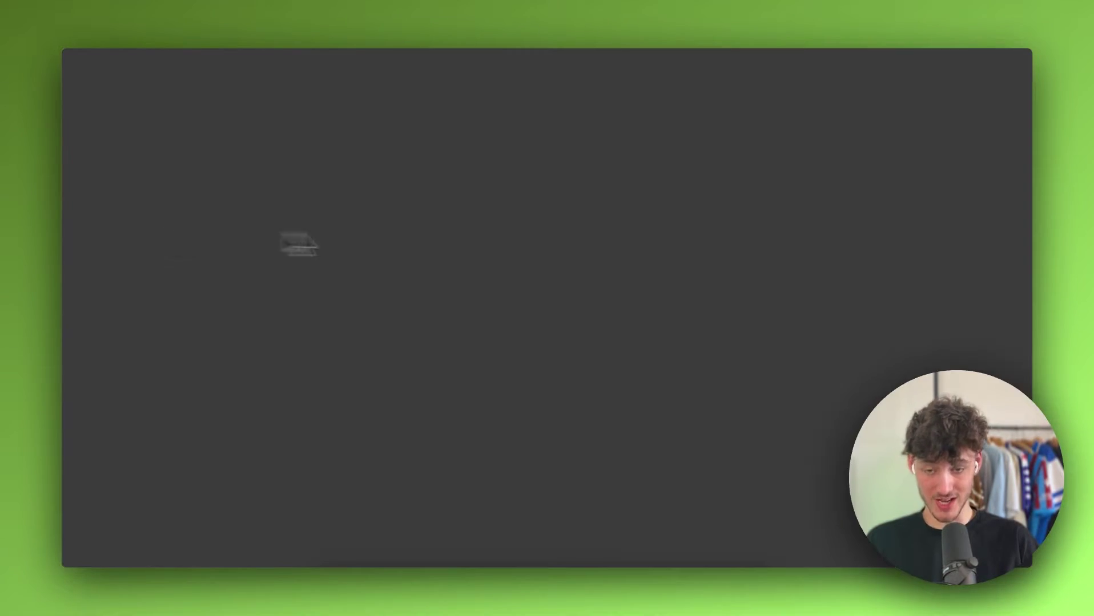
{"action": "scroll", "coordinate": [685, 260], "scroll_direction": "down", "scroll_amount": 1}
{"action": "scroll", "coordinate": [684, 251], "scroll_direction": "down", "scroll_amount": 20}
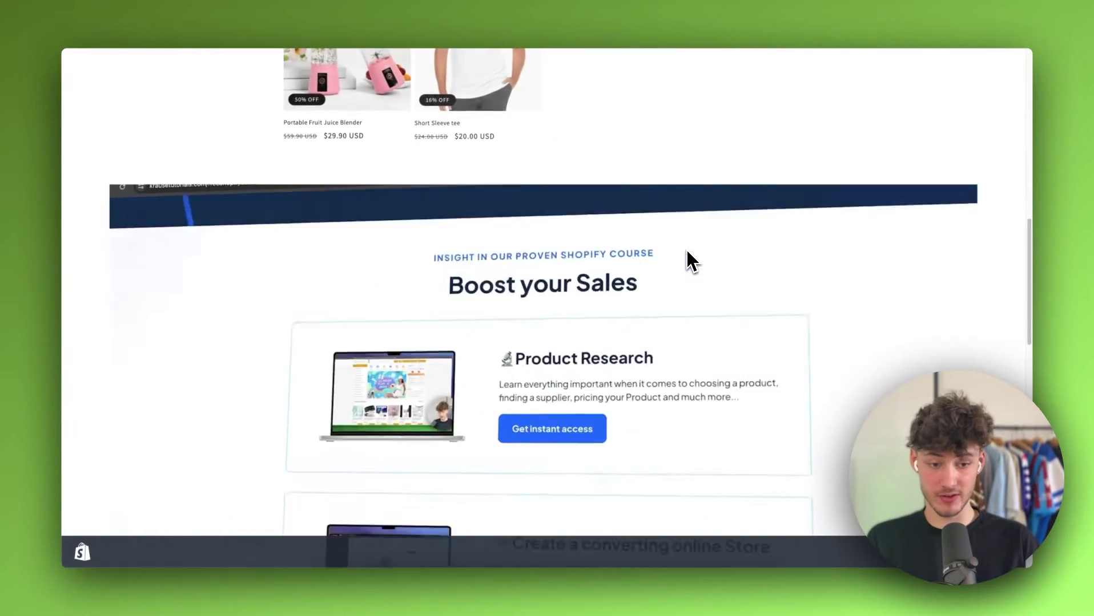
{"action": "scroll", "coordinate": [765, 257], "scroll_direction": "down", "scroll_amount": 2}
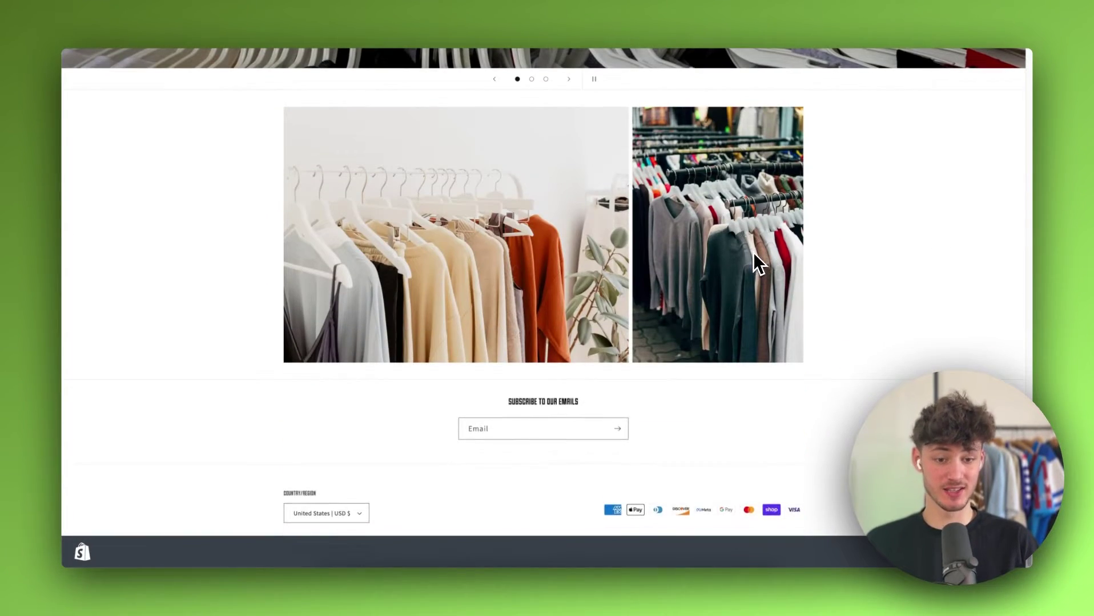
Step: Back in admin, open Settings > Apps and sales channels showing 13 apps, and browse the App Store
{"action": "left_click", "coordinate": [505, 16]}
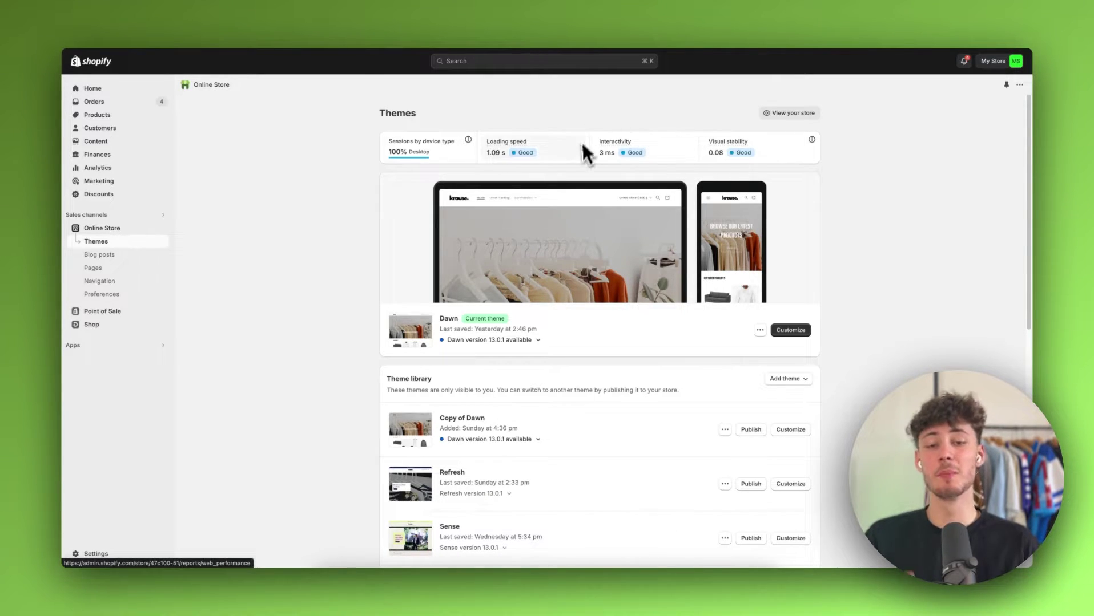
{"action": "scroll", "coordinate": [476, 190], "scroll_direction": "down", "scroll_amount": 3}
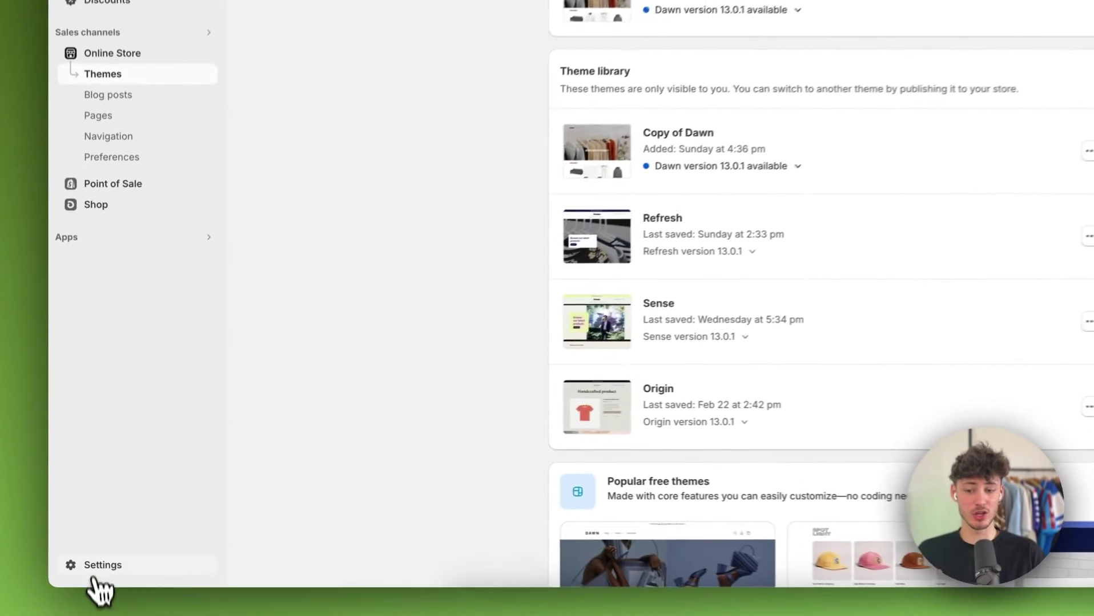
{"action": "left_click", "coordinate": [91, 554]}
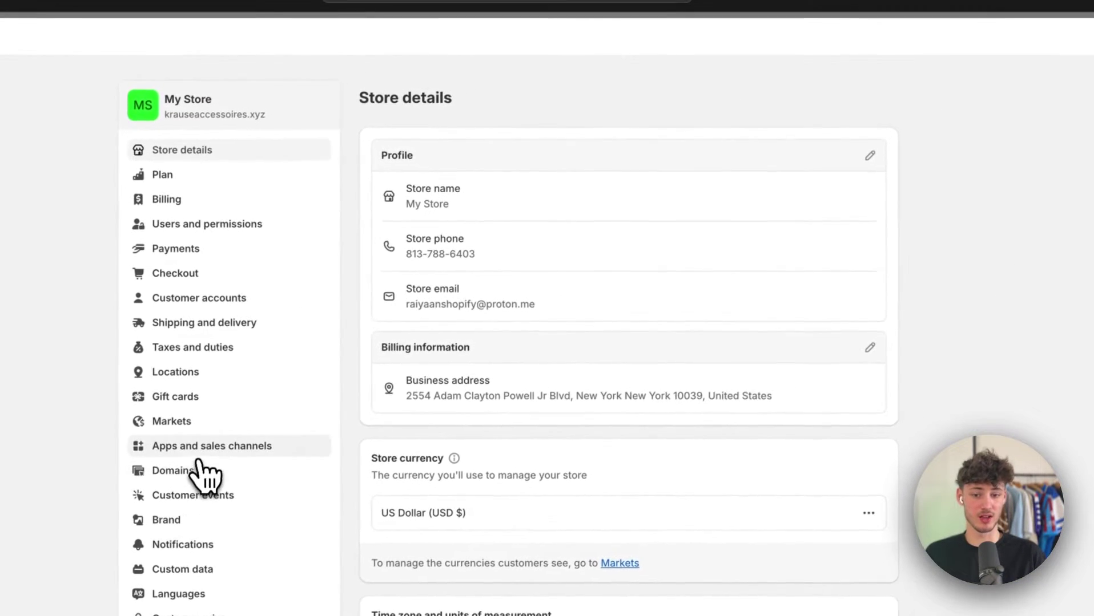
{"action": "left_click", "coordinate": [371, 308]}
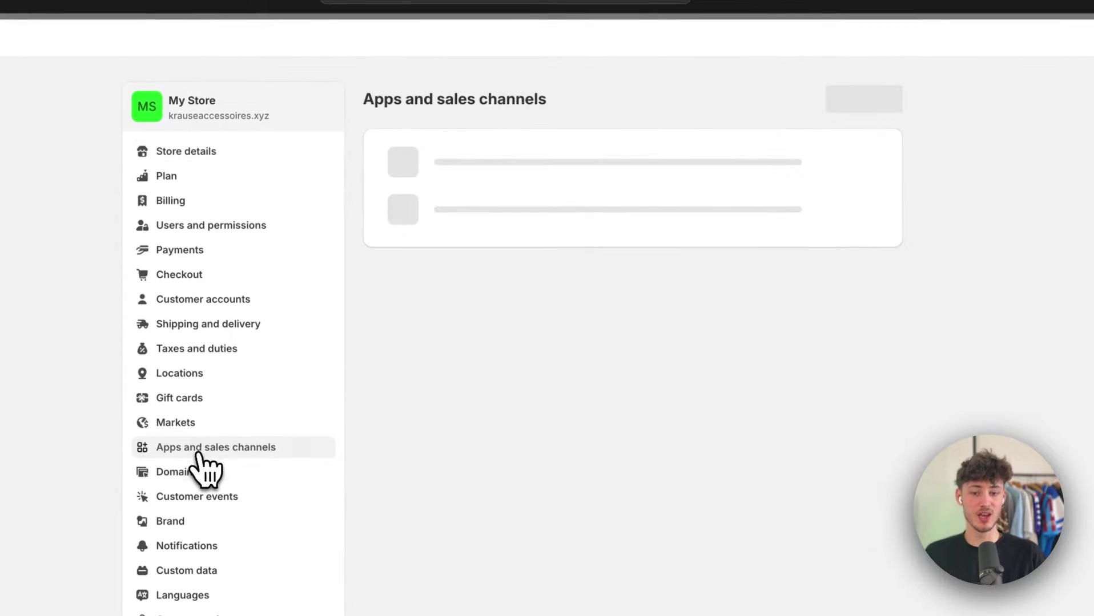
{"action": "left_click", "coordinate": [850, 103]}
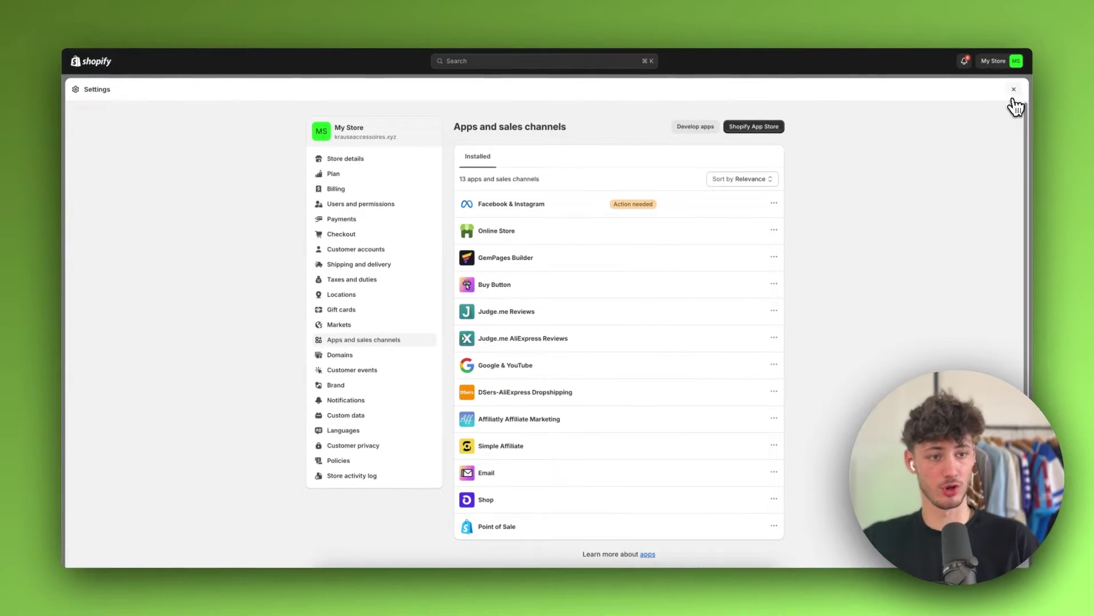
Step: Close Settings and scroll Themes to the library with Copy of Dawn, Refresh, Sense and Origin
{"action": "left_click", "coordinate": [1013, 92]}
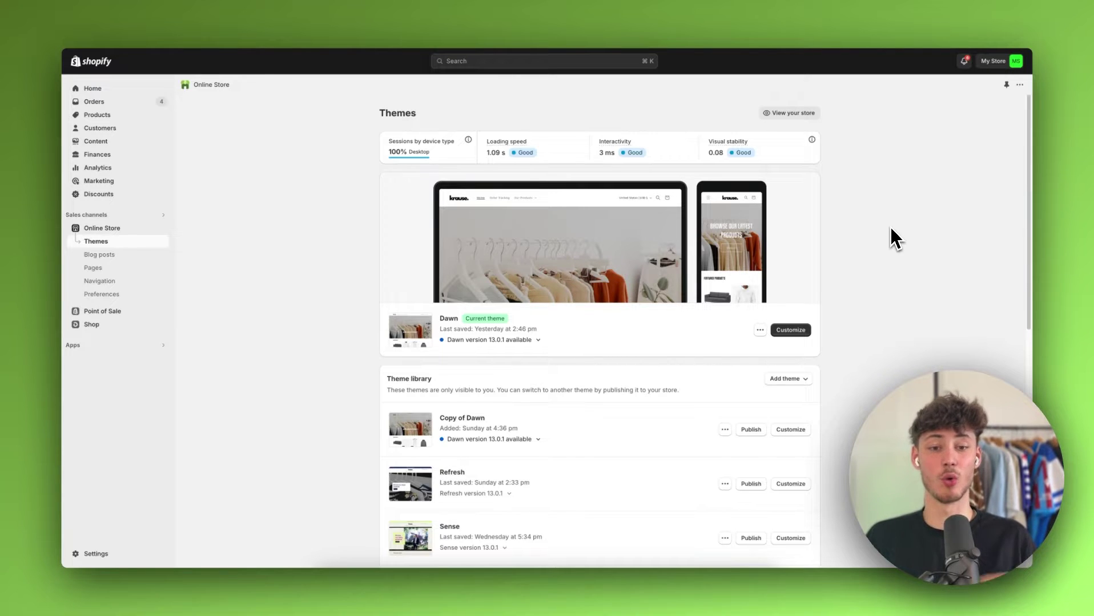
{"action": "scroll", "coordinate": [799, 276], "scroll_direction": "down", "scroll_amount": 3}
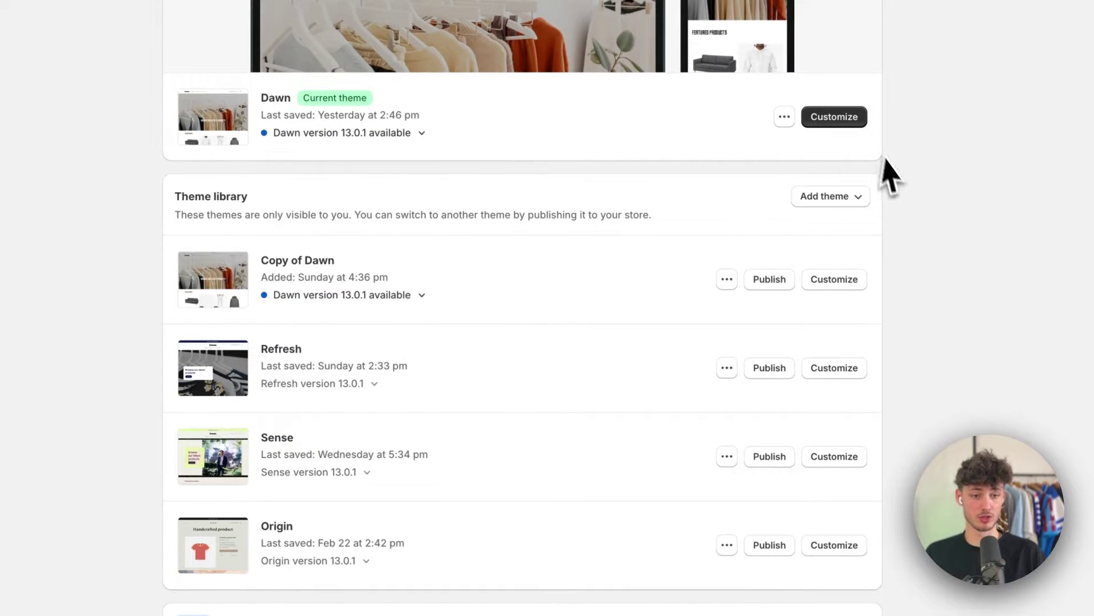
{"action": "left_click", "coordinate": [783, 116]}
{"action": "left_click", "coordinate": [780, 164]}
{"action": "scroll", "coordinate": [723, 223], "scroll_direction": "down", "scroll_amount": 10}
{"action": "scroll", "coordinate": [718, 231], "scroll_direction": "down", "scroll_amount": 15}
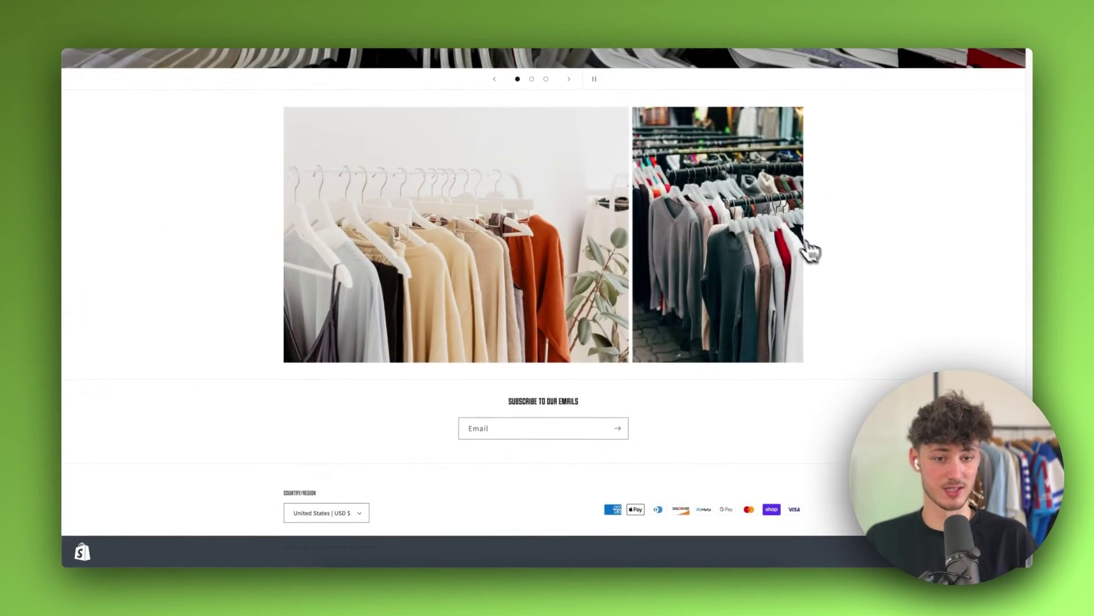
{"action": "scroll", "coordinate": [788, 251], "scroll_direction": "up", "scroll_amount": 15}
{"action": "scroll", "coordinate": [776, 263], "scroll_direction": "down", "scroll_amount": 8}
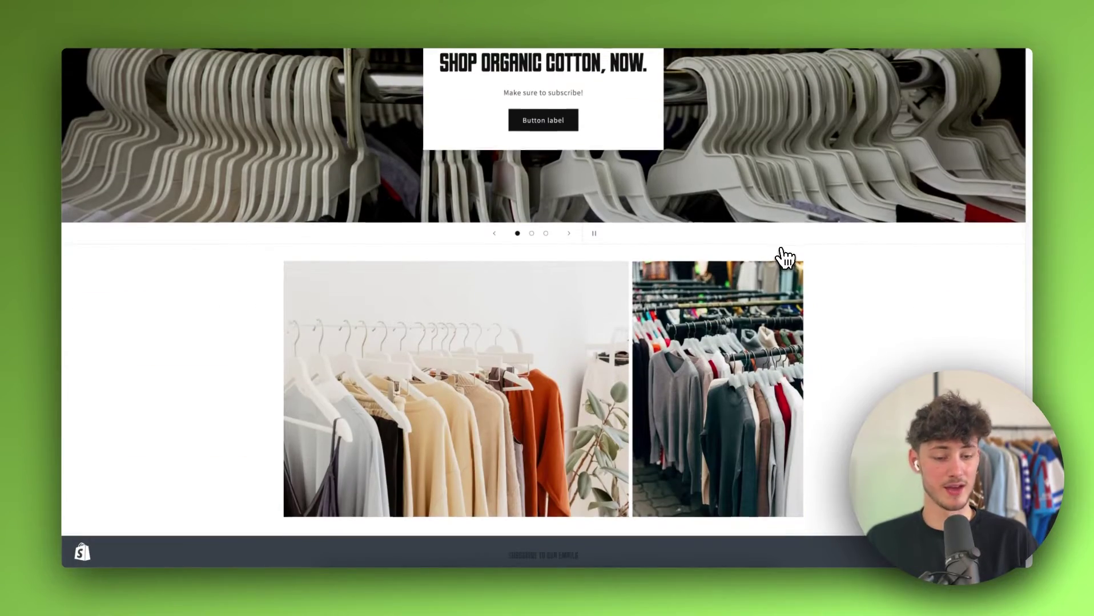
{"action": "scroll", "coordinate": [782, 256], "scroll_direction": "up", "scroll_amount": 1}
{"action": "scroll", "coordinate": [786, 237], "scroll_direction": "down", "scroll_amount": 5}
{"action": "scroll", "coordinate": [793, 251], "scroll_direction": "up", "scroll_amount": 15}
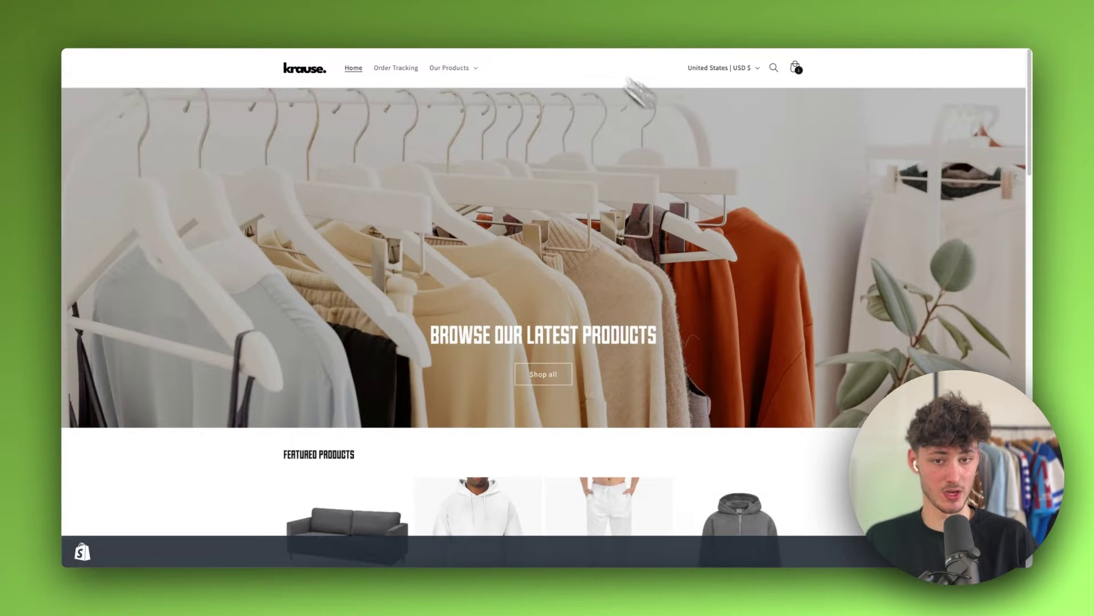
{"action": "left_click", "coordinate": [526, 33]}
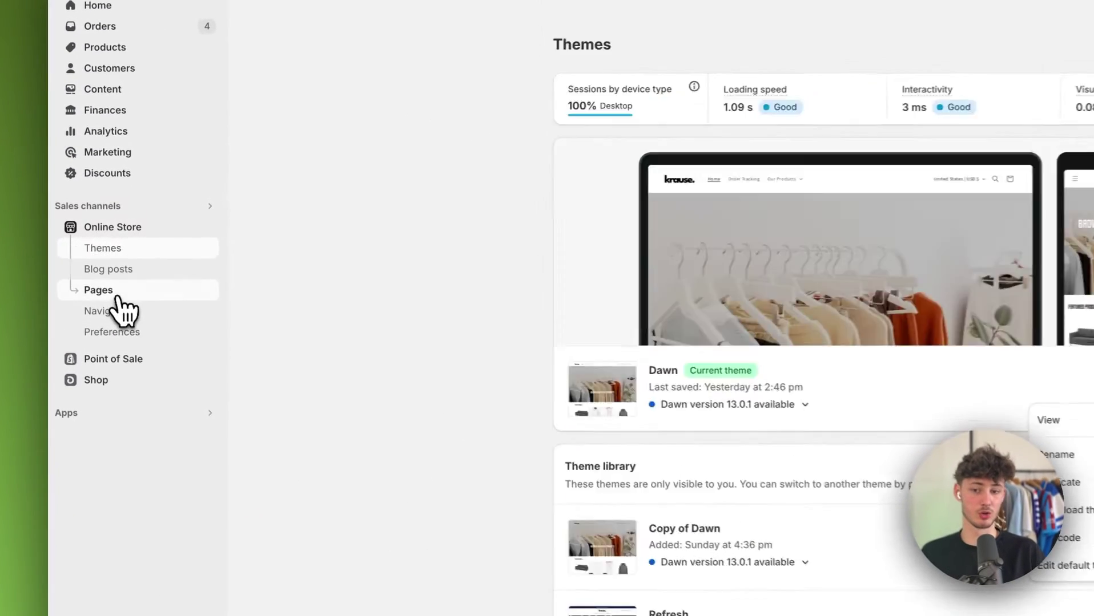
Step: Add a new page titled 'Contact' and open its Theme template dropdown
{"action": "left_click", "coordinate": [92, 268]}
{"action": "left_click", "coordinate": [1081, 141]}
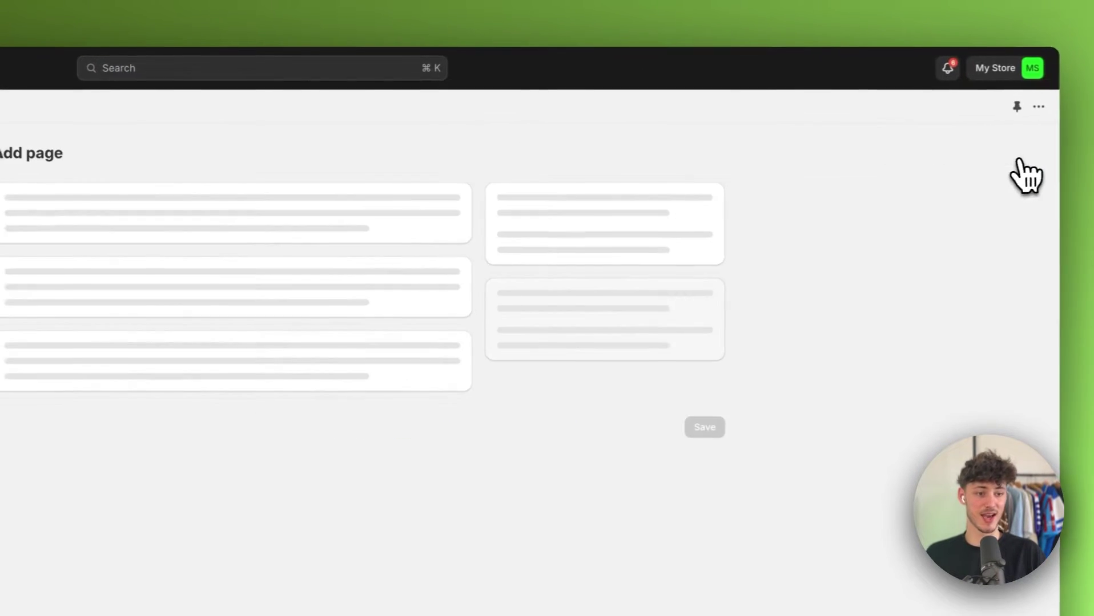
{"action": "left_click", "coordinate": [346, 231]}
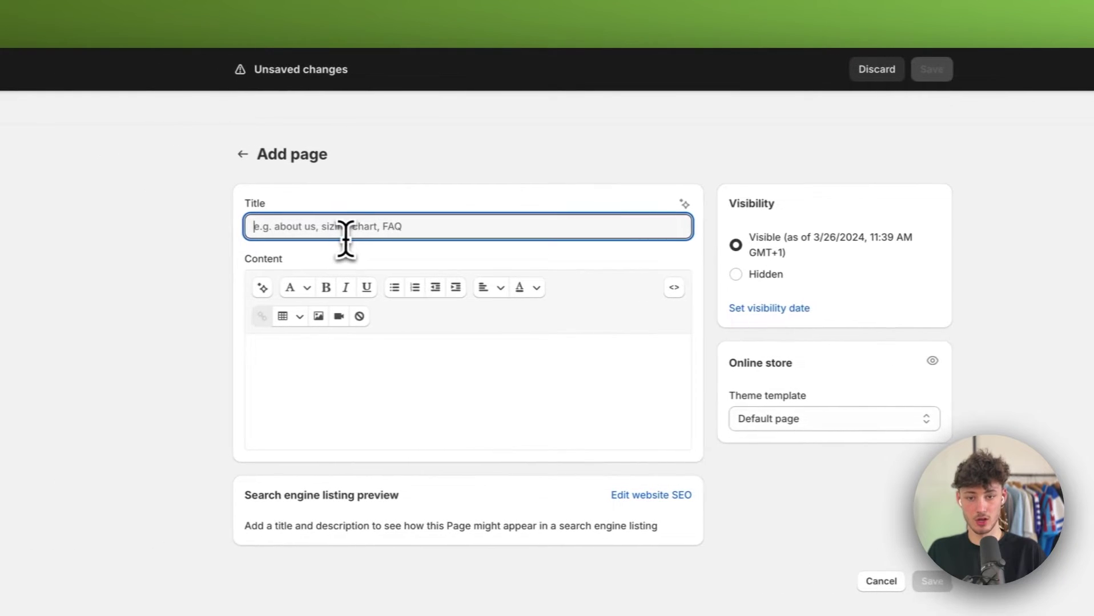
{"action": "type", "text": "Contact"}
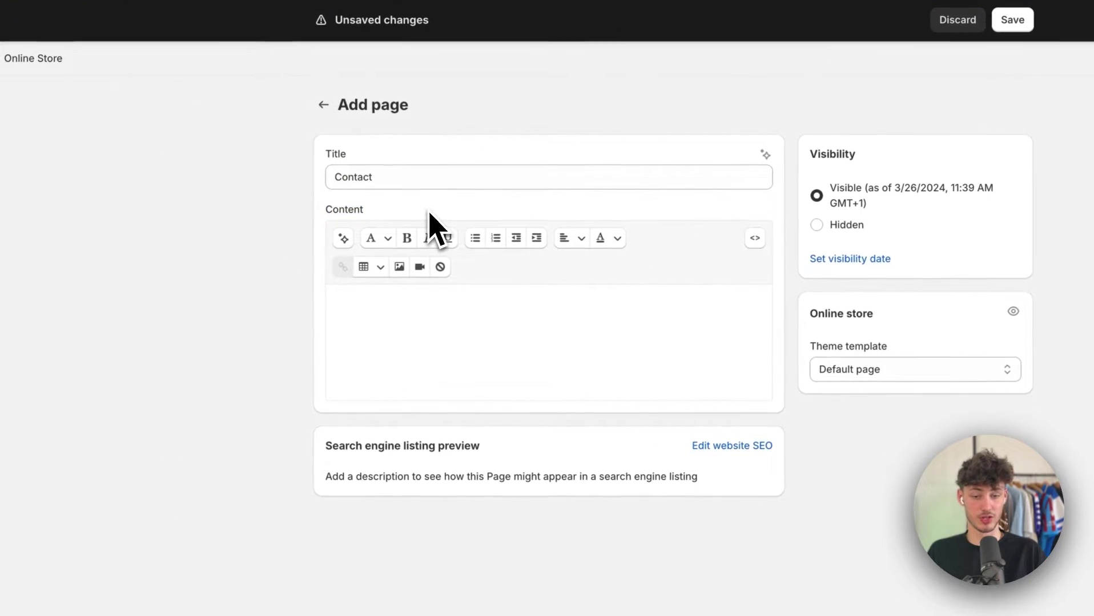
{"action": "left_click", "coordinate": [401, 365]}
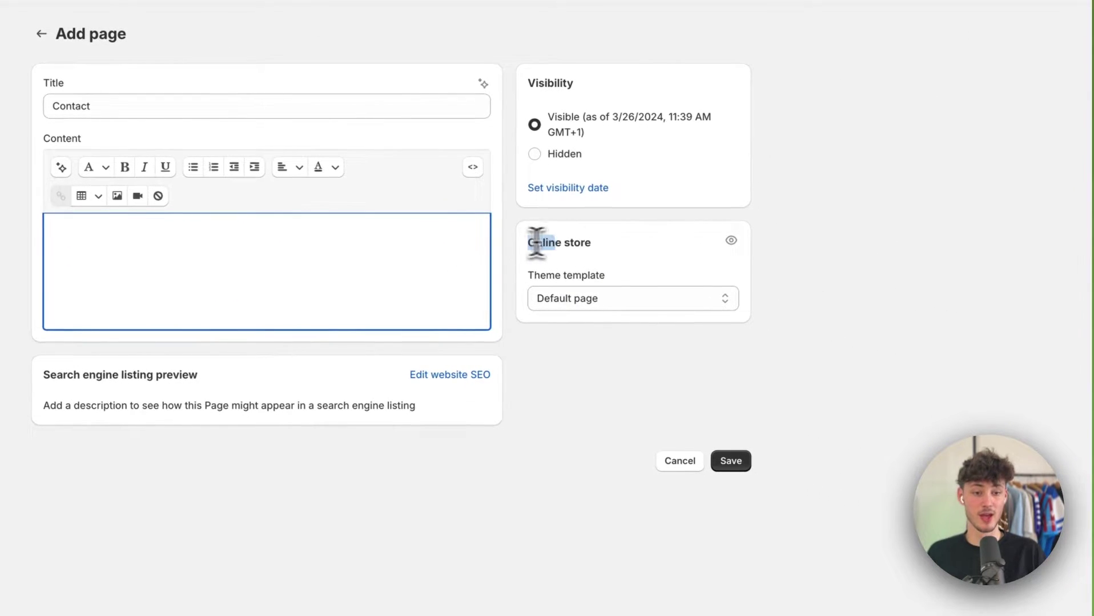
{"action": "left_click_drag", "start_coordinate": [537, 243], "coordinate": [609, 245]}
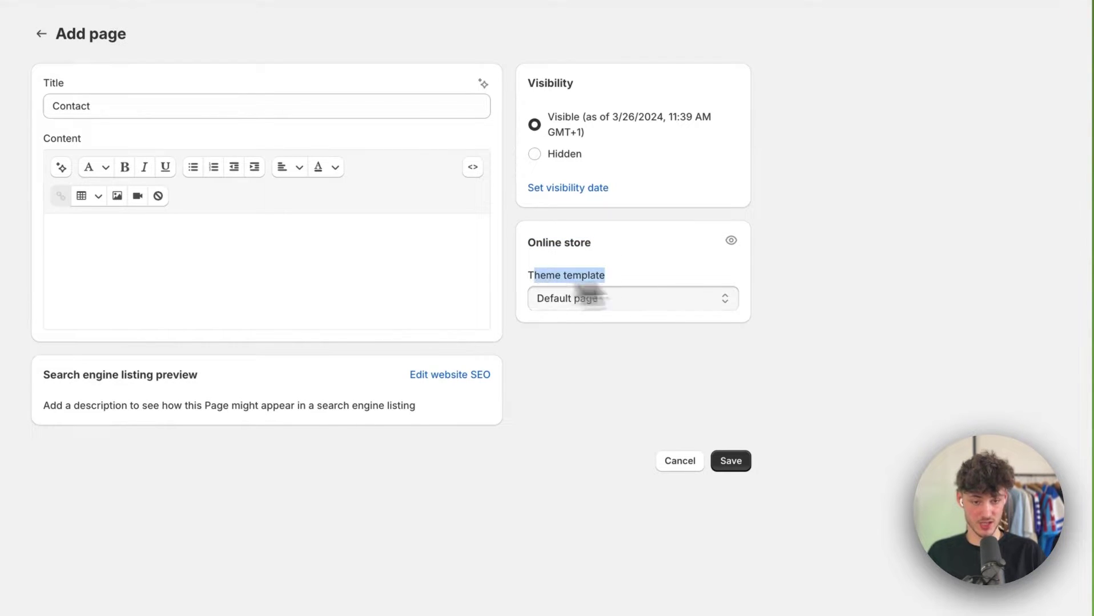
{"action": "left_click", "coordinate": [618, 306]}
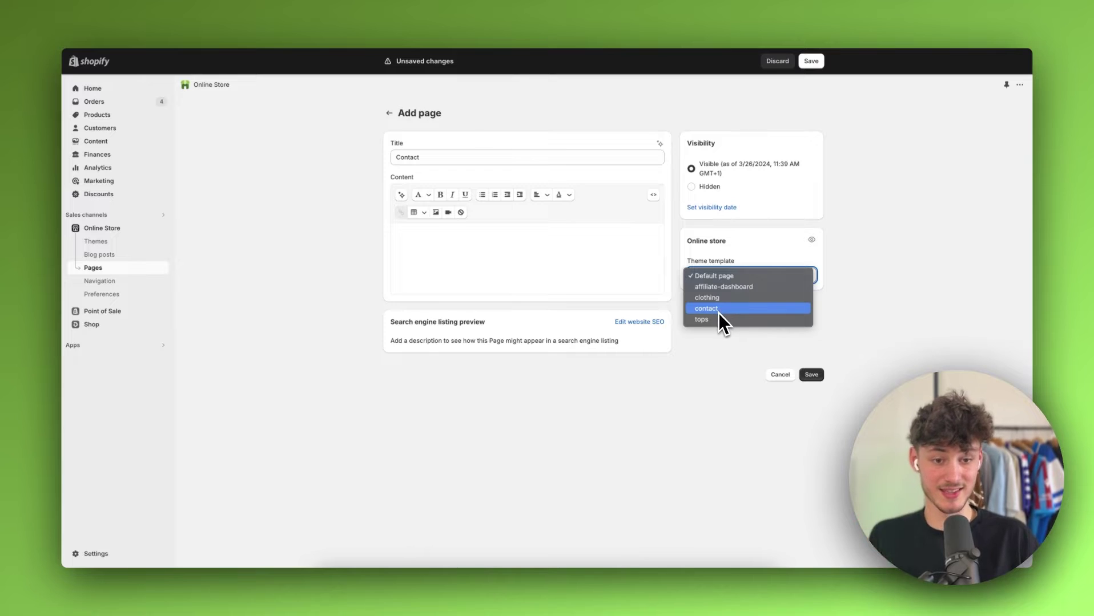
Step: Assign the 'contact' template, save, and check the page's contact form on the storefront
{"action": "left_click", "coordinate": [717, 310]}
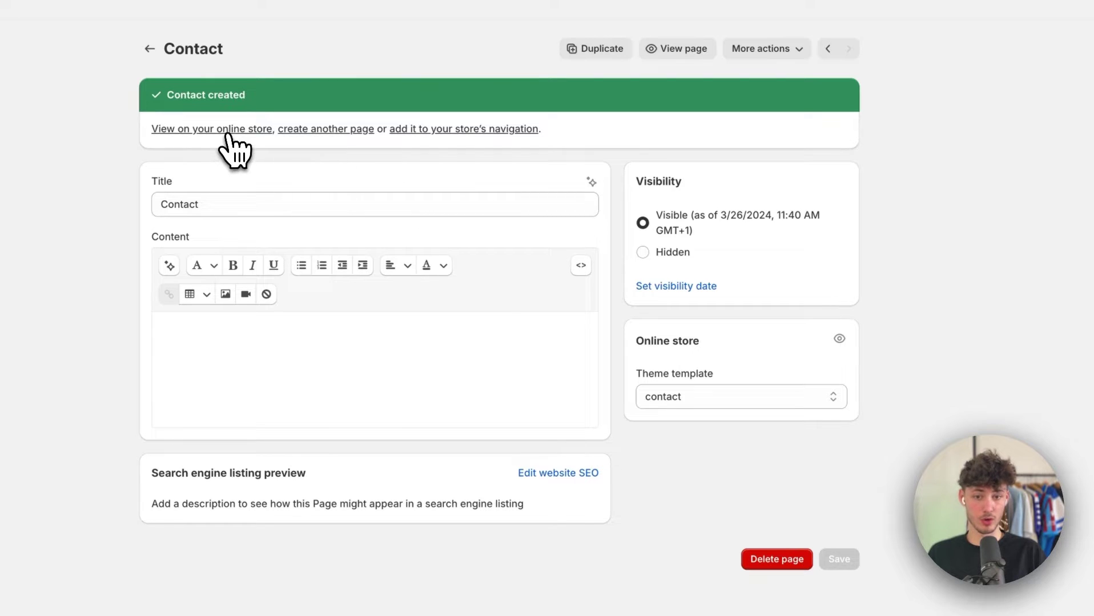
{"action": "left_click", "coordinate": [683, 51]}
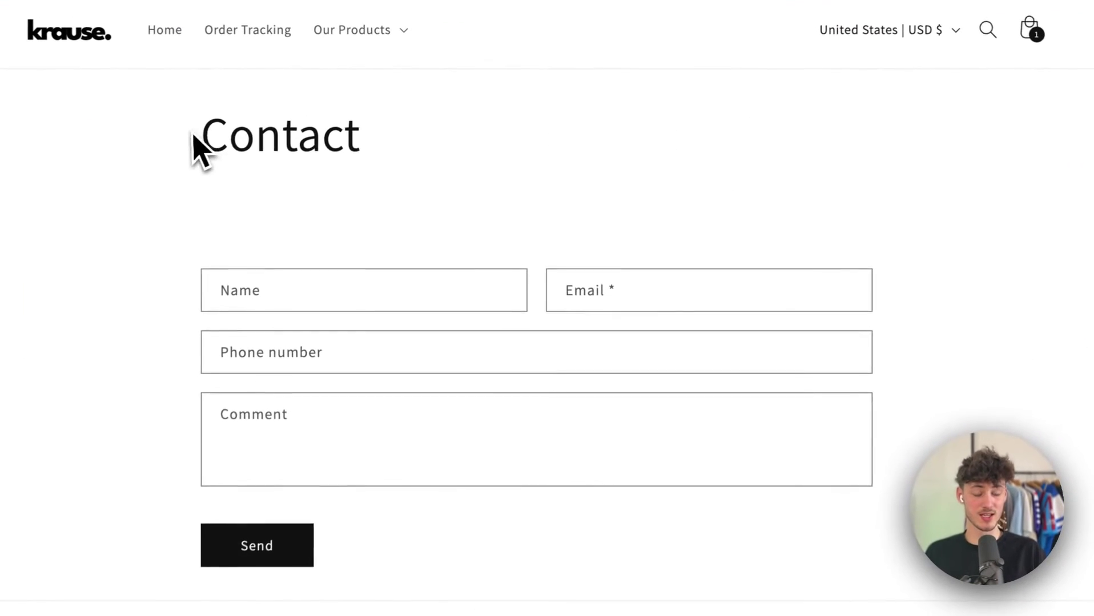
{"action": "left_click_drag", "start_coordinate": [194, 143], "coordinate": [439, 141]}
{"action": "left_click", "coordinate": [343, 189]}
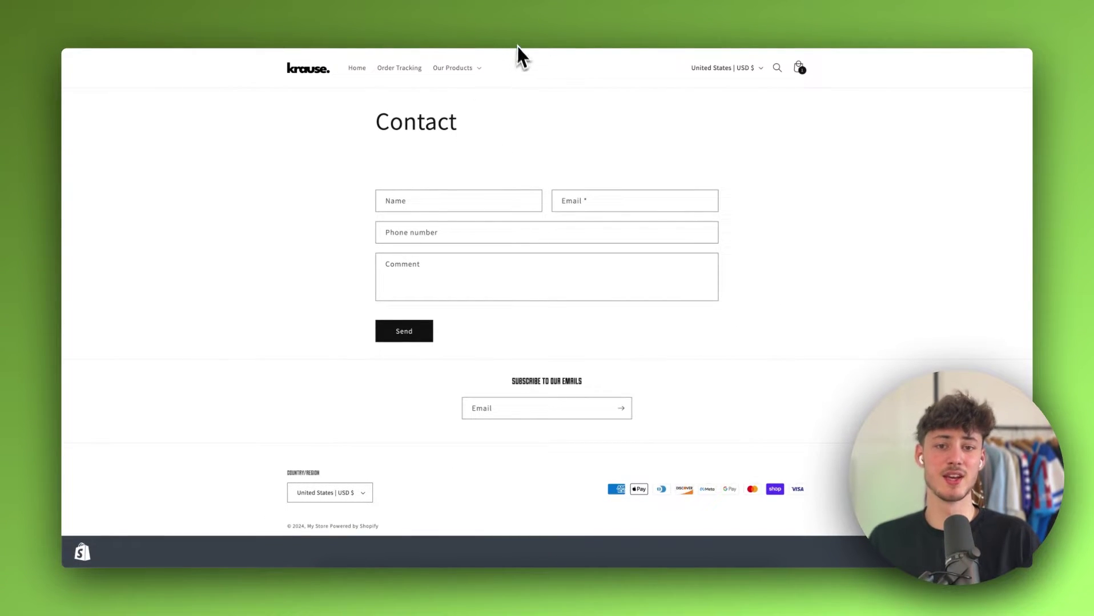
{"action": "left_click", "coordinate": [576, 23]}
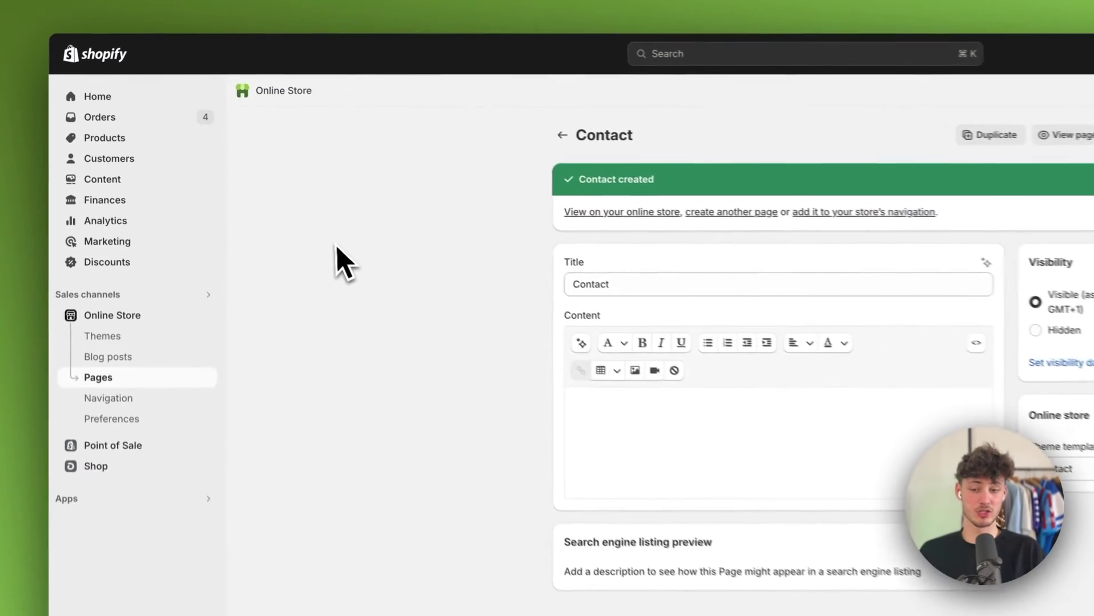
Step: Open the Dawn theme in the editor and toggle the preview to mobile and back to desktop
{"action": "left_click", "coordinate": [148, 344]}
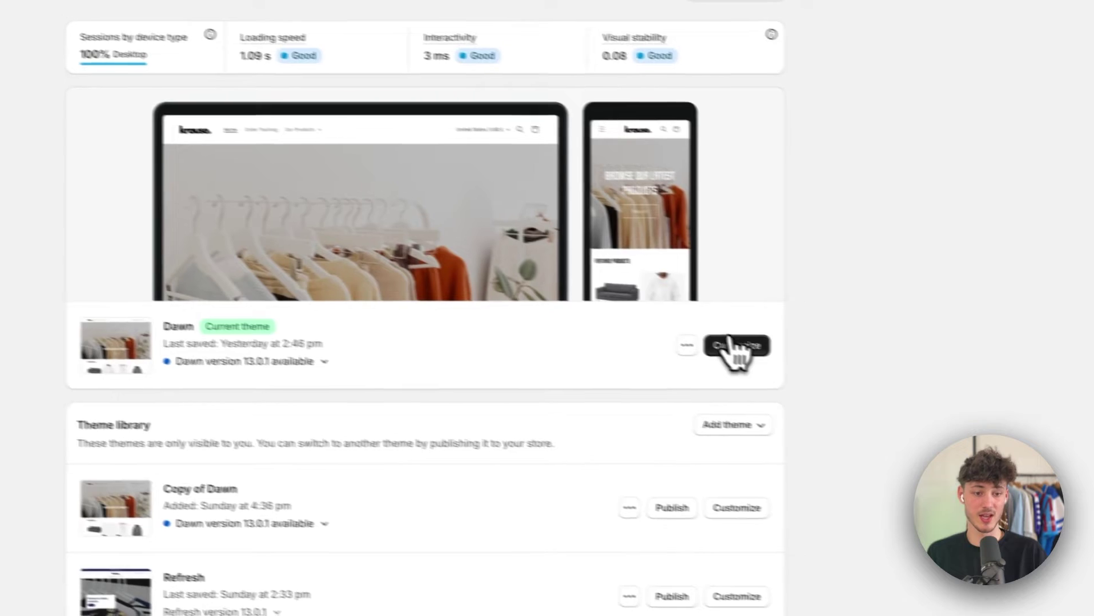
{"action": "left_click", "coordinate": [730, 345]}
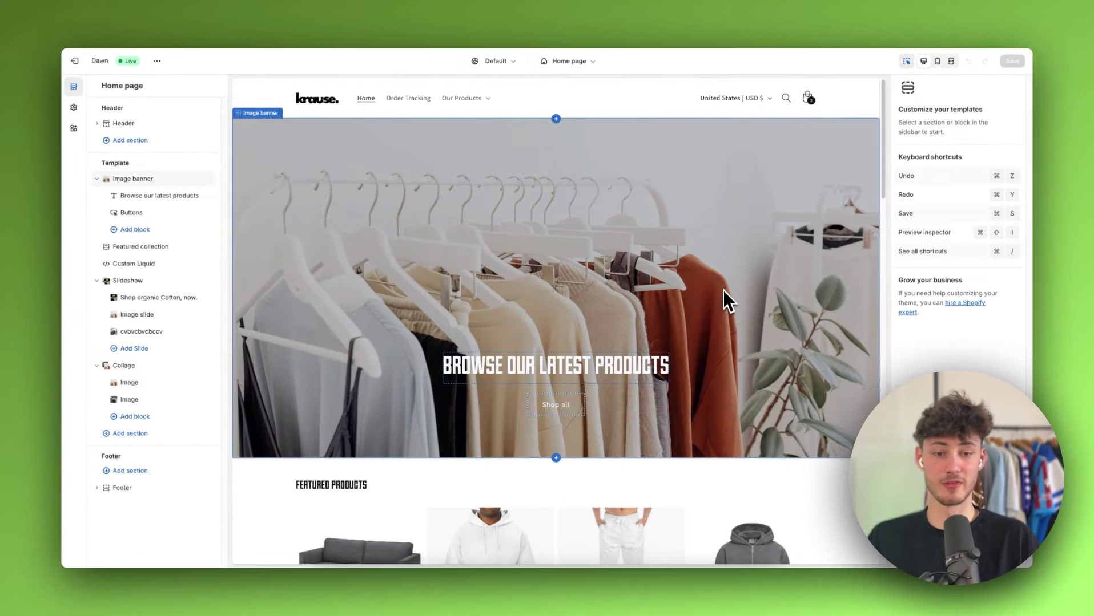
{"action": "scroll", "coordinate": [700, 243], "scroll_direction": "down", "scroll_amount": 7}
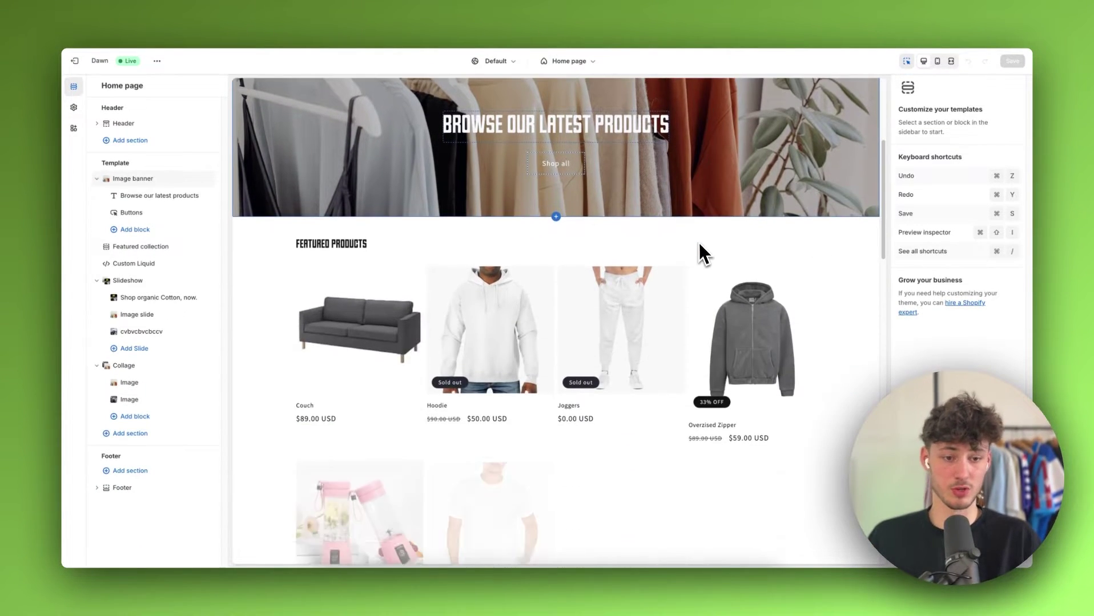
{"action": "scroll", "coordinate": [698, 250], "scroll_direction": "up", "scroll_amount": 7}
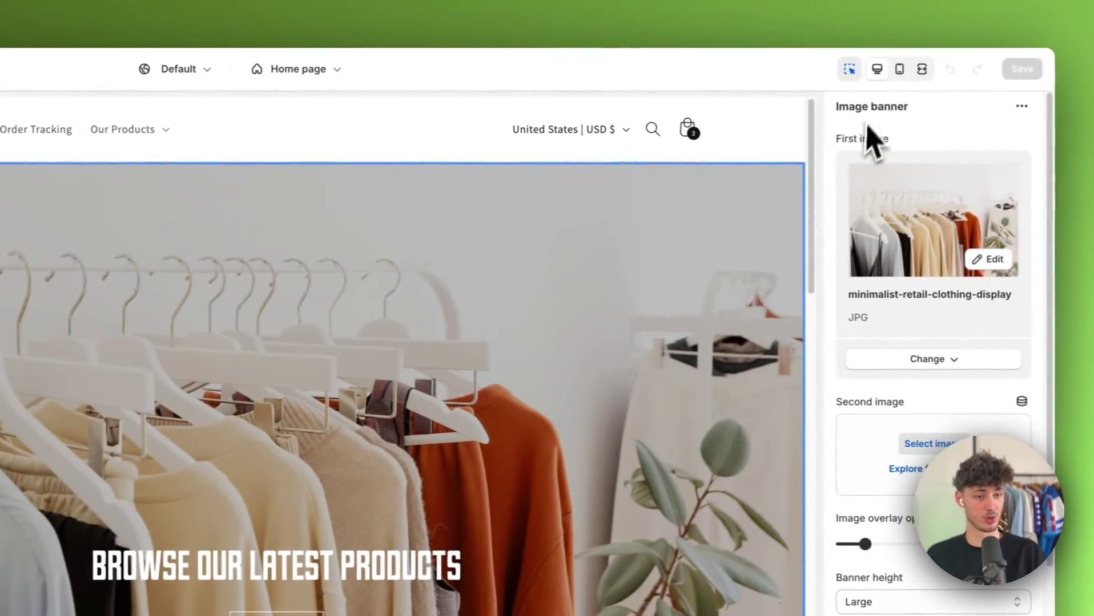
{"action": "left_click_drag", "start_coordinate": [920, 128], "coordinate": [808, 127]}
{"action": "left_click", "coordinate": [859, 134]}
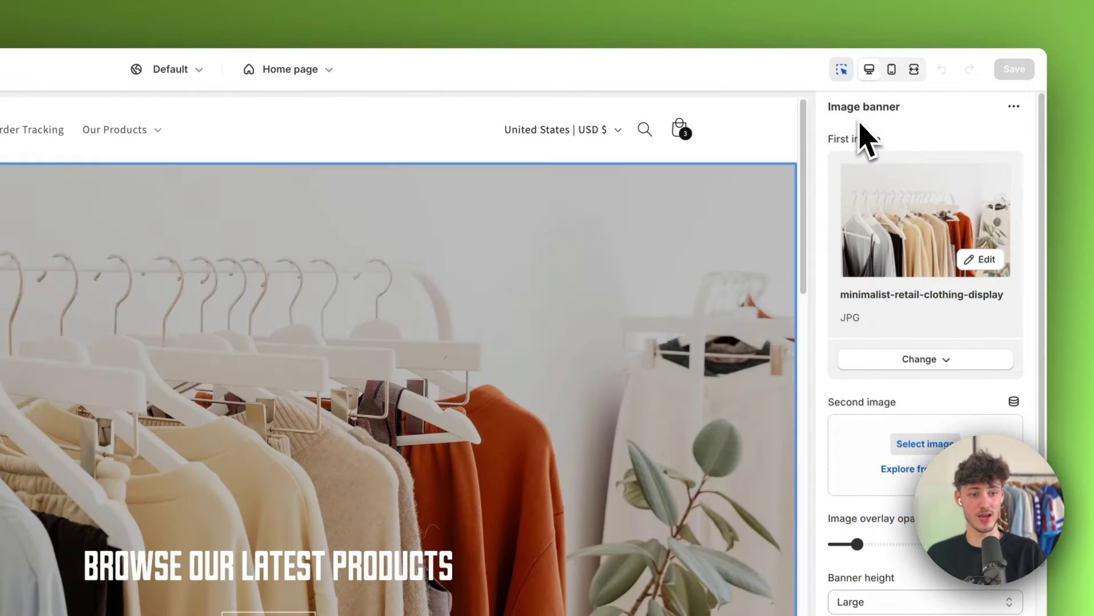
{"action": "left_click", "coordinate": [891, 69]}
{"action": "left_click", "coordinate": [870, 71]}
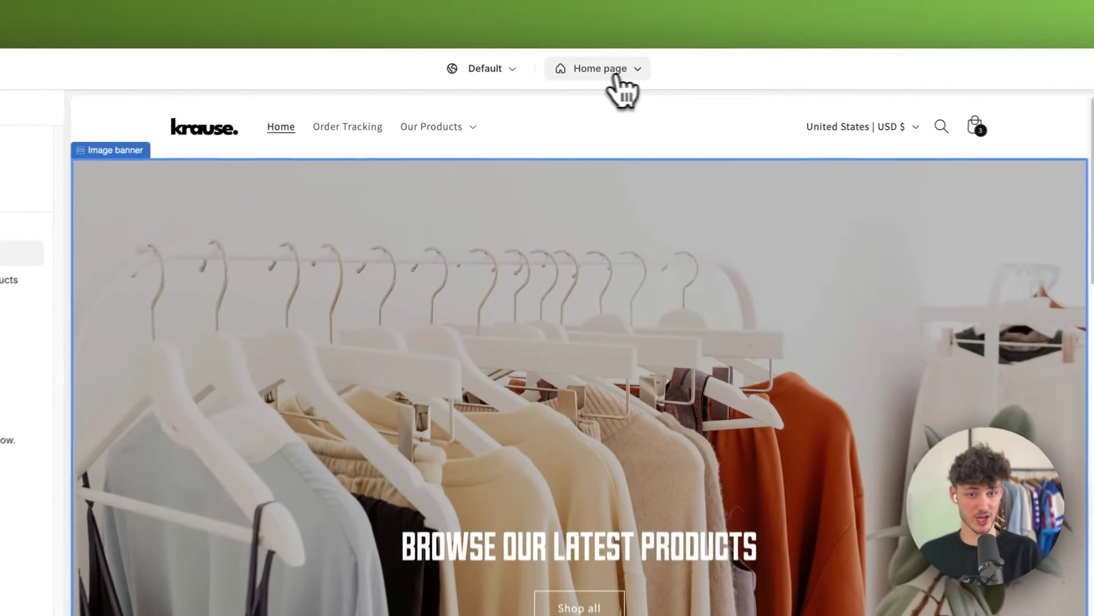
Step: Switch the editor to the 'contact' template under Pages
{"action": "left_click", "coordinate": [577, 62]}
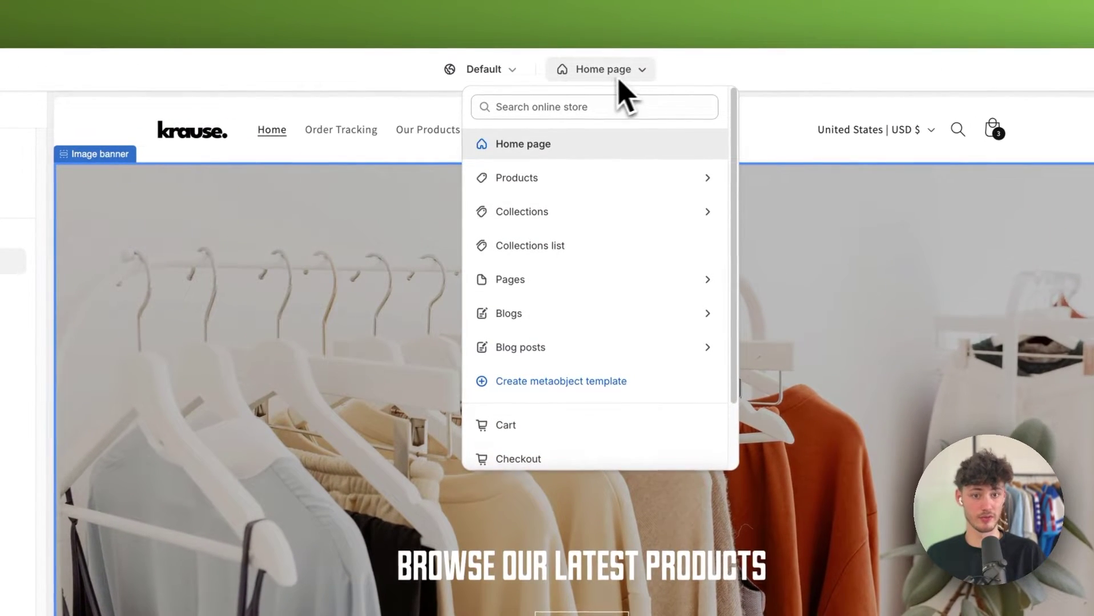
{"action": "left_click", "coordinate": [538, 278]}
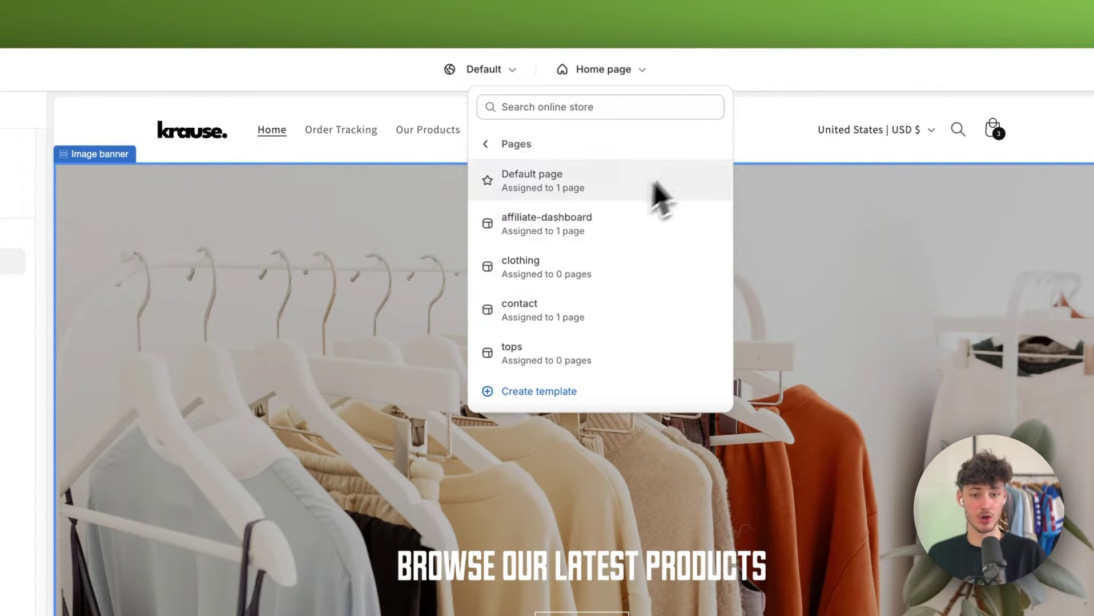
{"action": "left_click", "coordinate": [545, 320]}
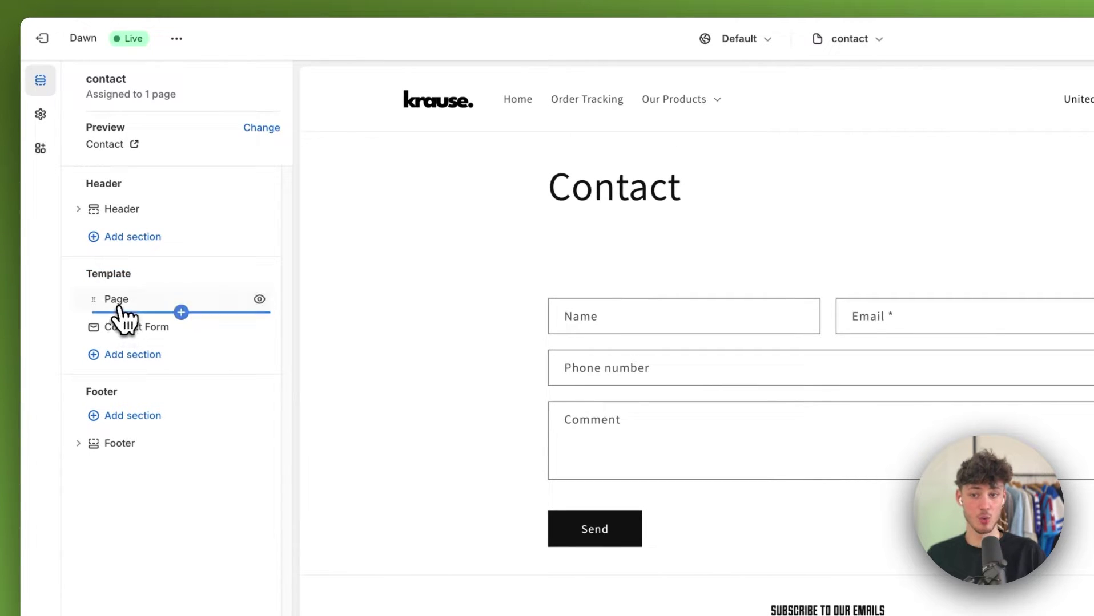
Step: Set the Page section's bottom padding to 44 px, then select Contact Form's Heading field
{"action": "left_click", "coordinate": [182, 308]}
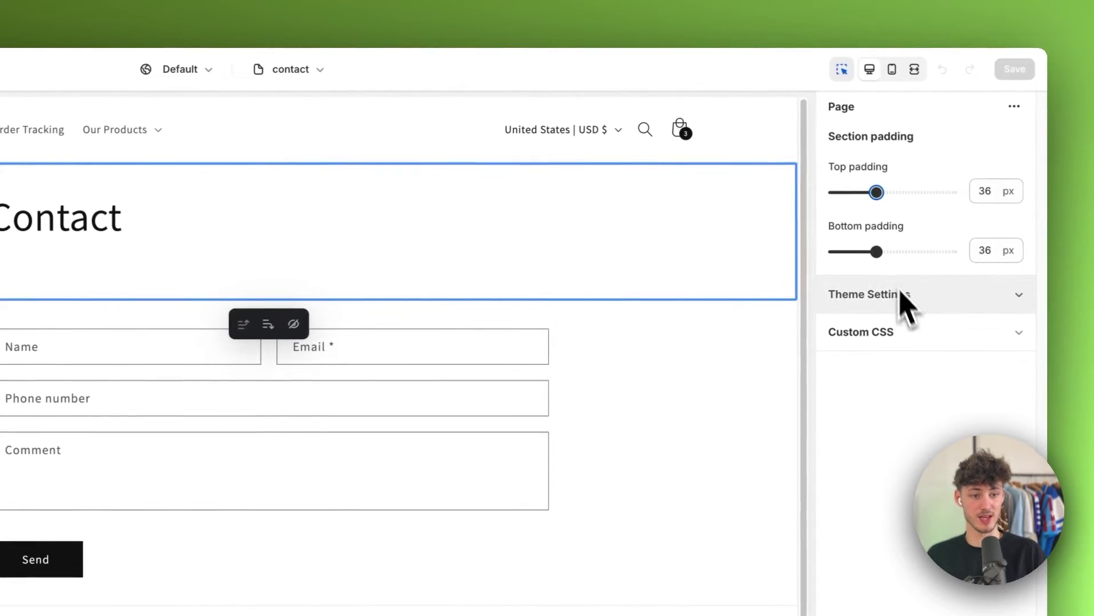
{"action": "left_click_drag", "start_coordinate": [876, 252], "coordinate": [884, 251]}
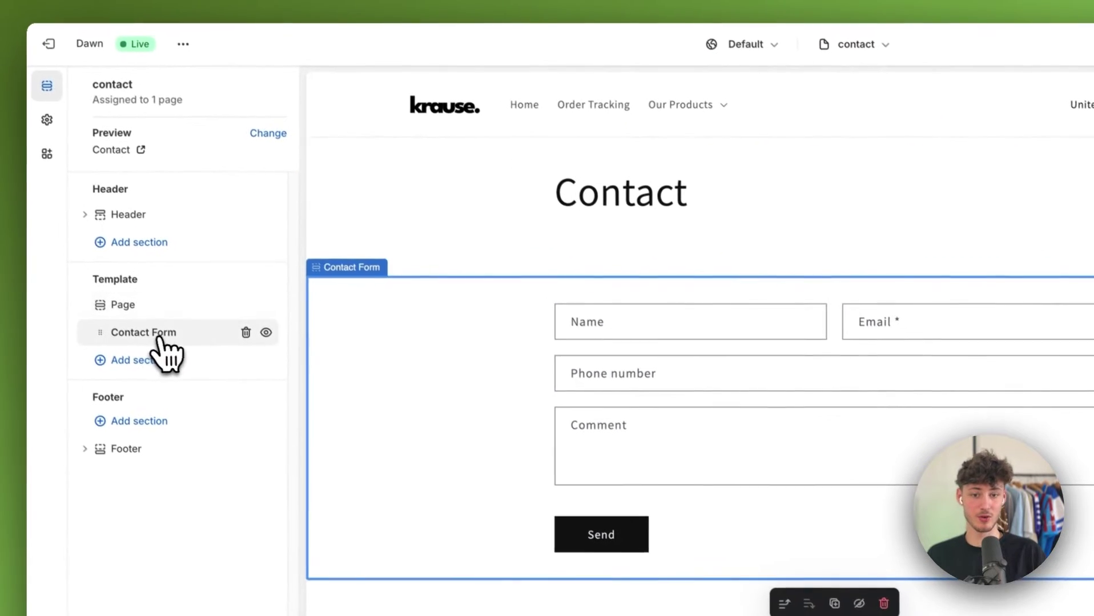
{"action": "left_click", "coordinate": [966, 342]}
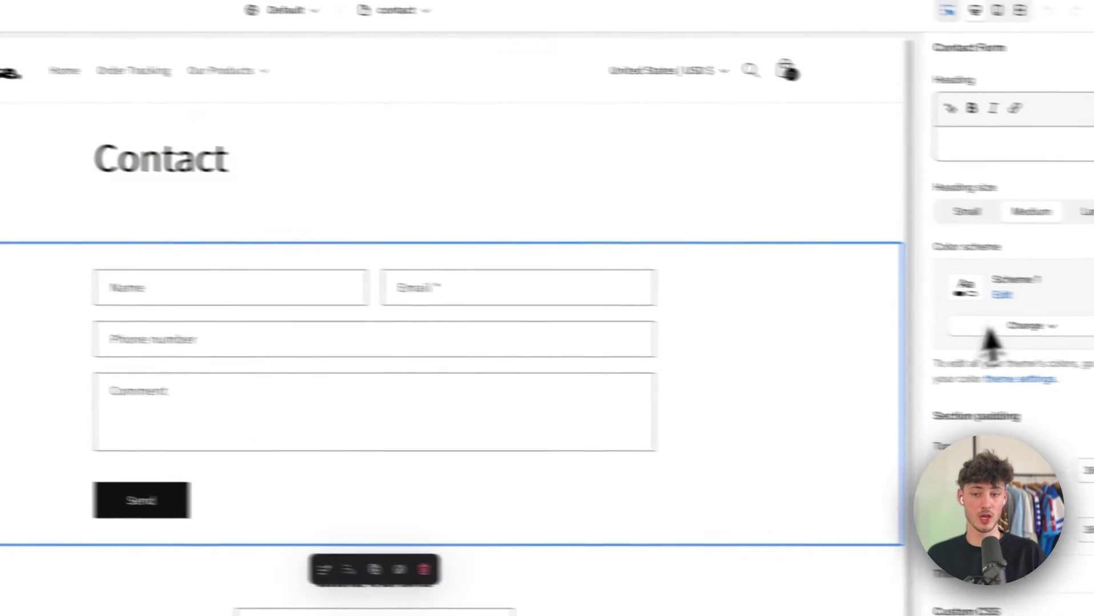
{"action": "left_click", "coordinate": [176, 306]}
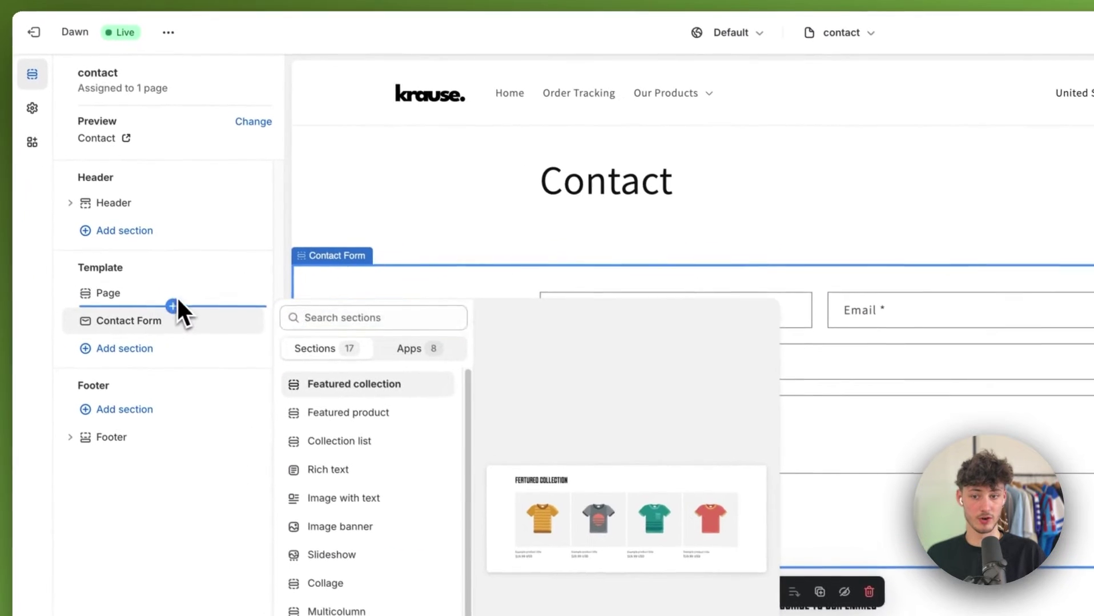
{"action": "left_click", "coordinate": [199, 298]}
{"action": "left_click", "coordinate": [178, 308]}
{"action": "left_click", "coordinate": [177, 337]}
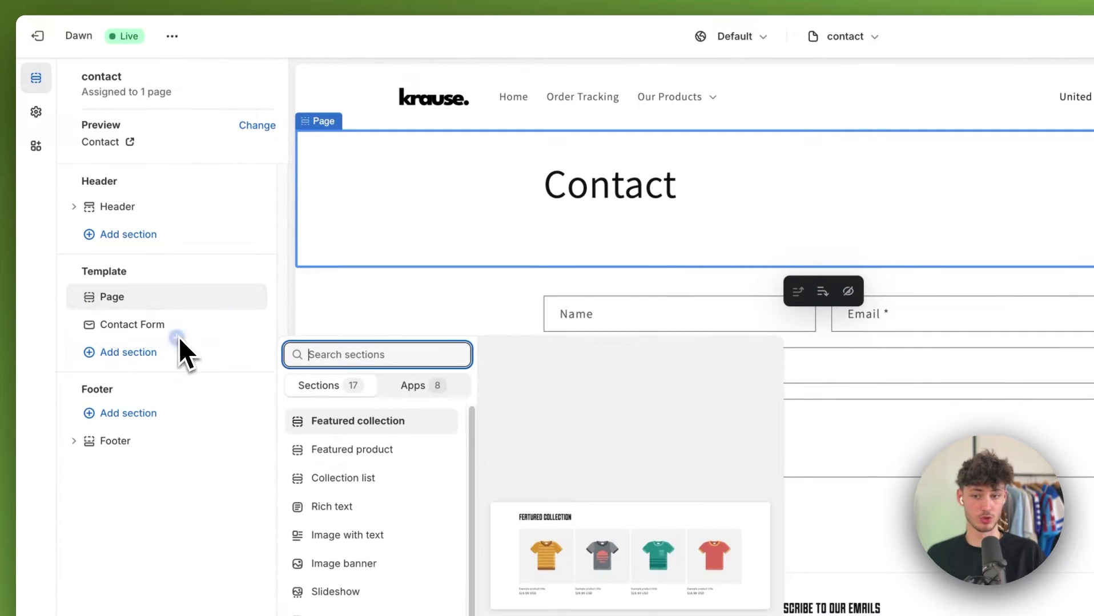
{"action": "left_click", "coordinate": [206, 324]}
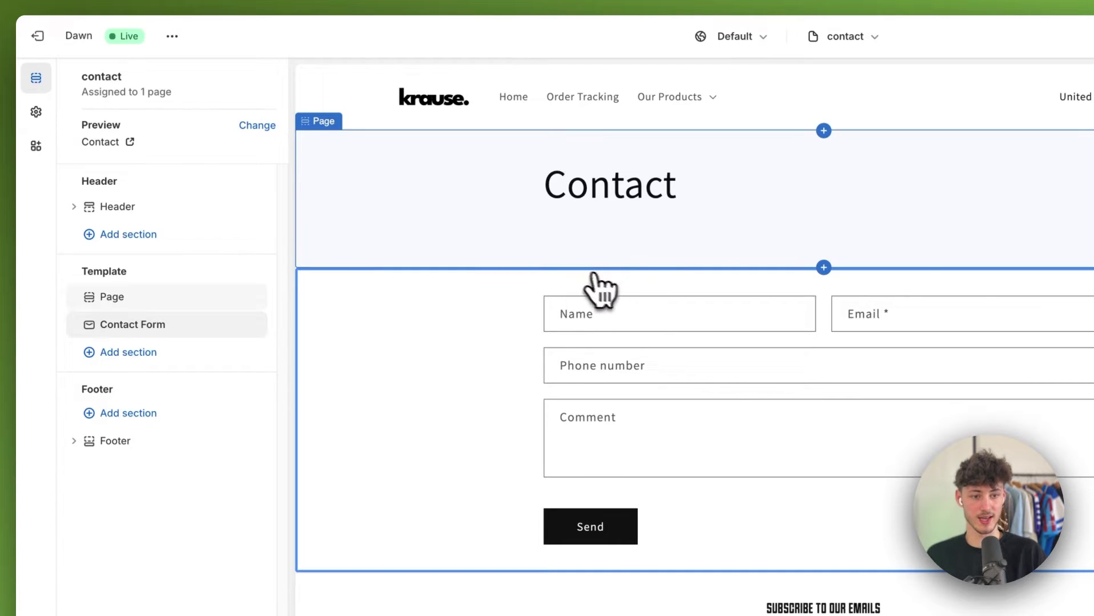
{"action": "left_click", "coordinate": [903, 208]}
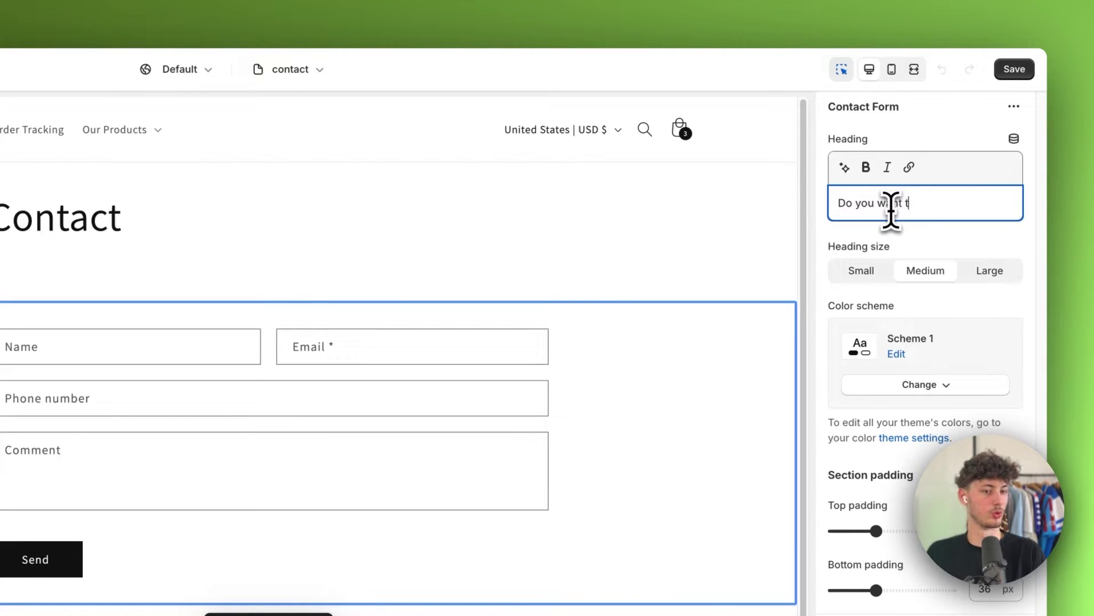
Step: Enter 'Do you want to reach out to us?' in the Contact Form's Heading field
{"action": "type", "text": "Do you want to reach out to"}
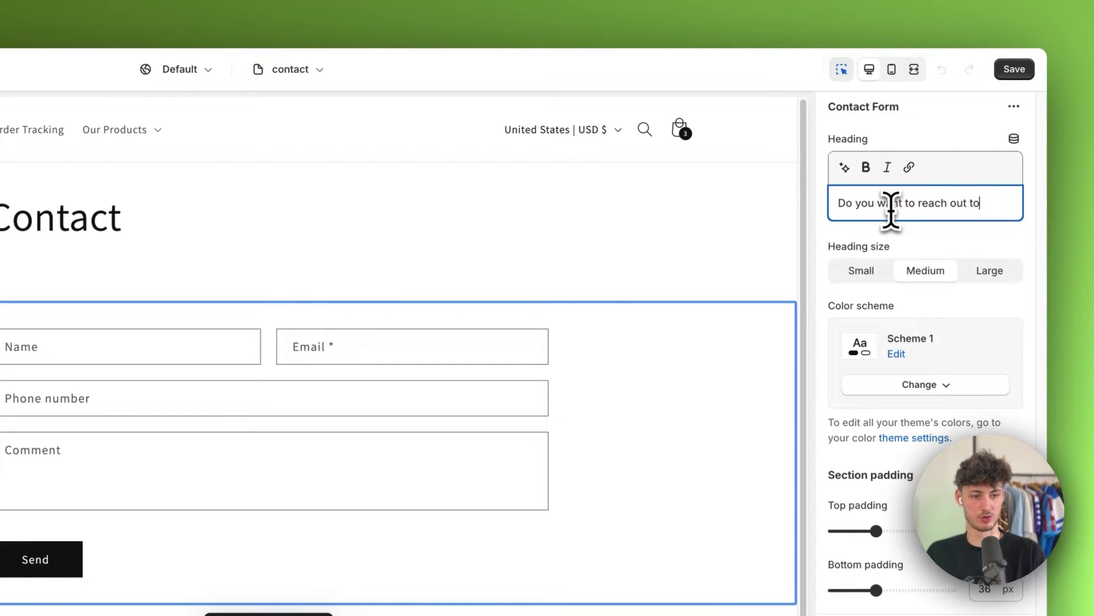
{"action": "type", "text": " us?"}
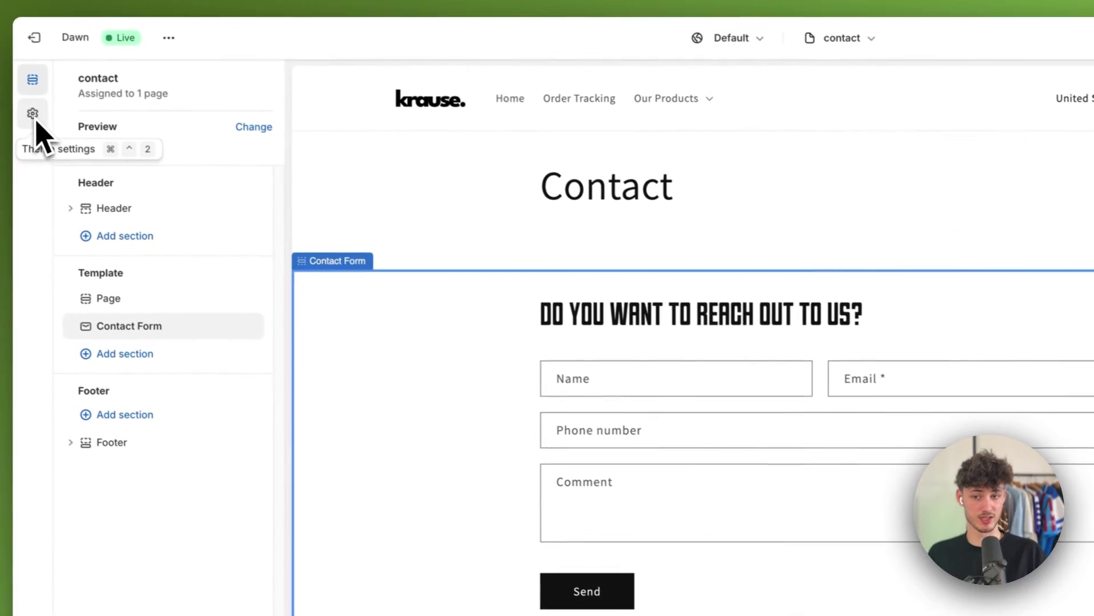
{"action": "left_click", "coordinate": [49, 119]}
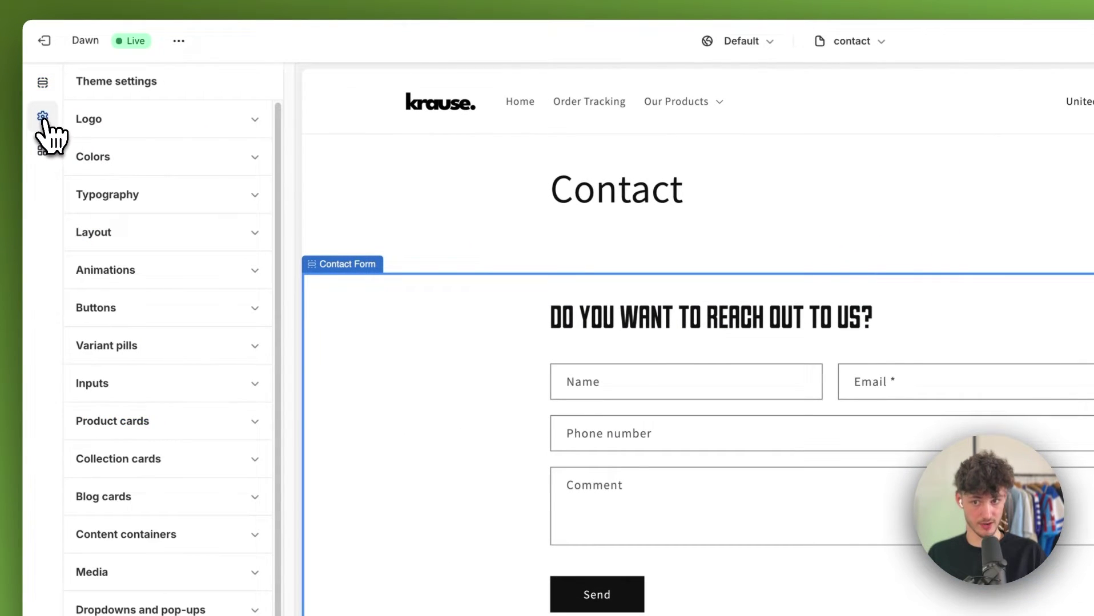
{"action": "left_click", "coordinate": [114, 197]}
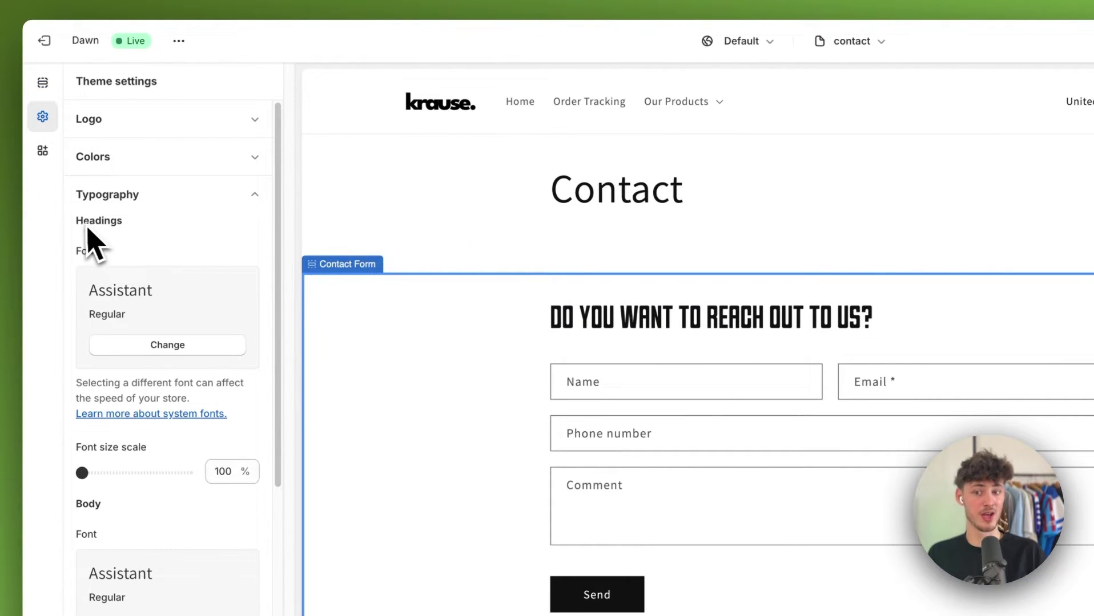
{"action": "left_click", "coordinate": [942, 325]}
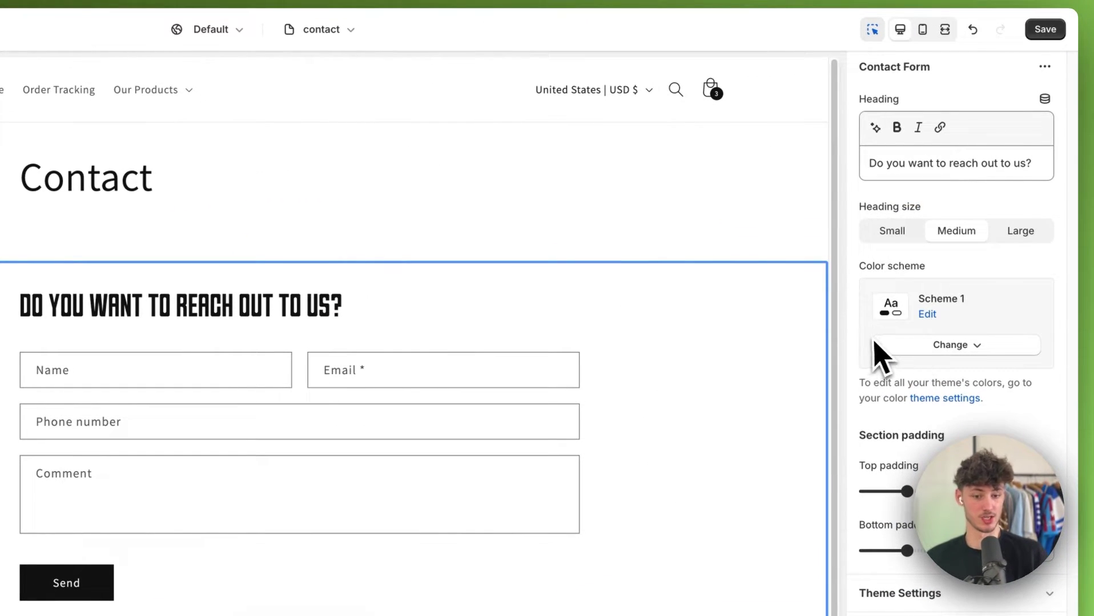
{"action": "left_click", "coordinate": [916, 234]}
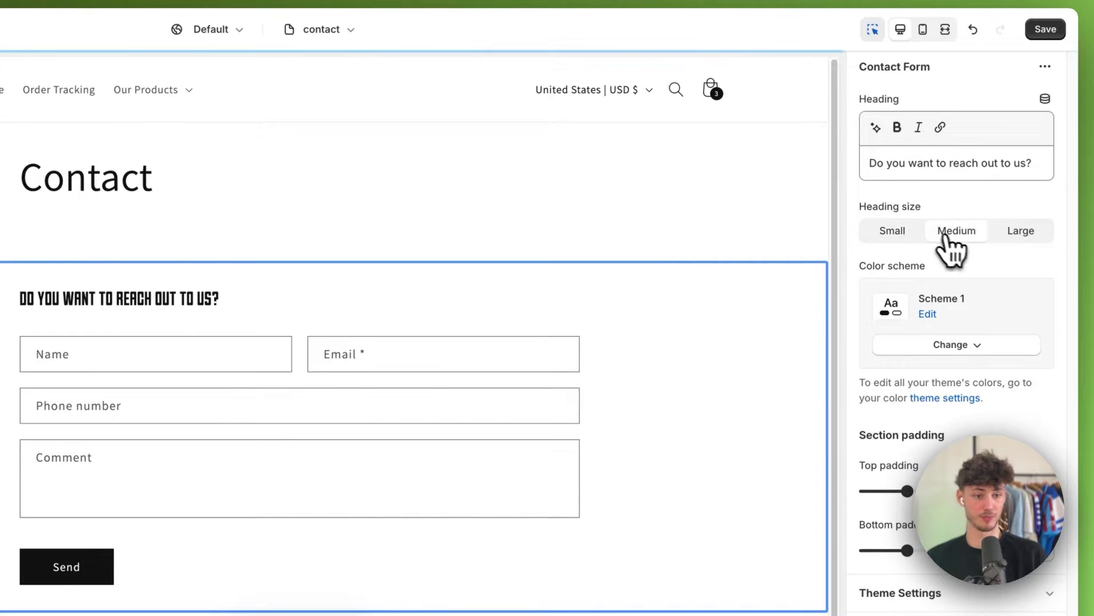
{"action": "left_click", "coordinate": [950, 235]}
{"action": "left_click", "coordinate": [996, 239]}
{"action": "left_click", "coordinate": [956, 231]}
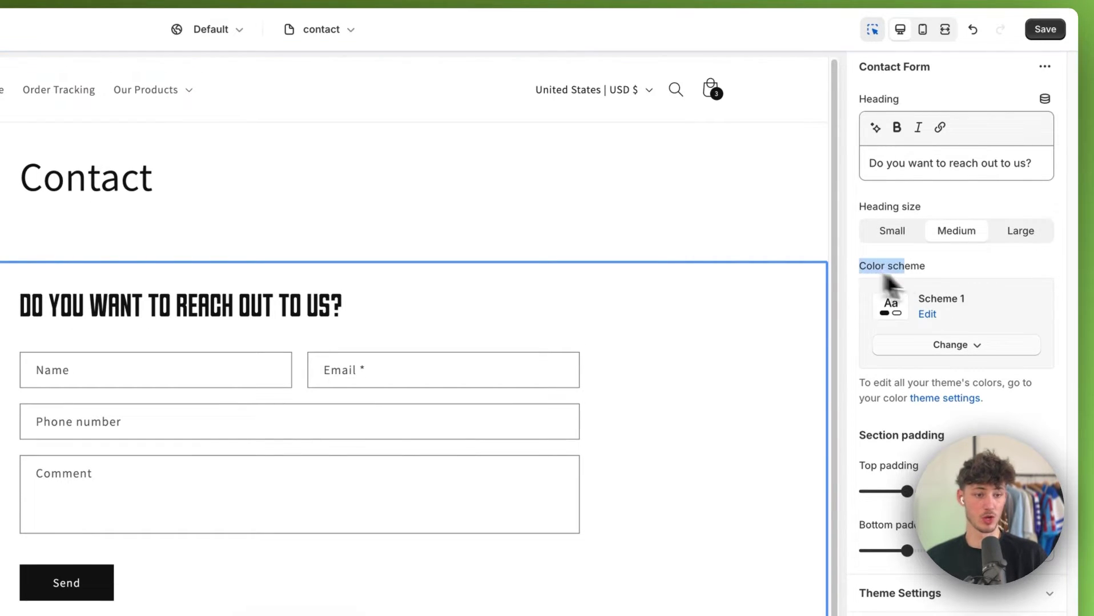
{"action": "left_click", "coordinate": [965, 345]}
{"action": "left_click", "coordinate": [954, 423]}
{"action": "left_click", "coordinate": [950, 345]}
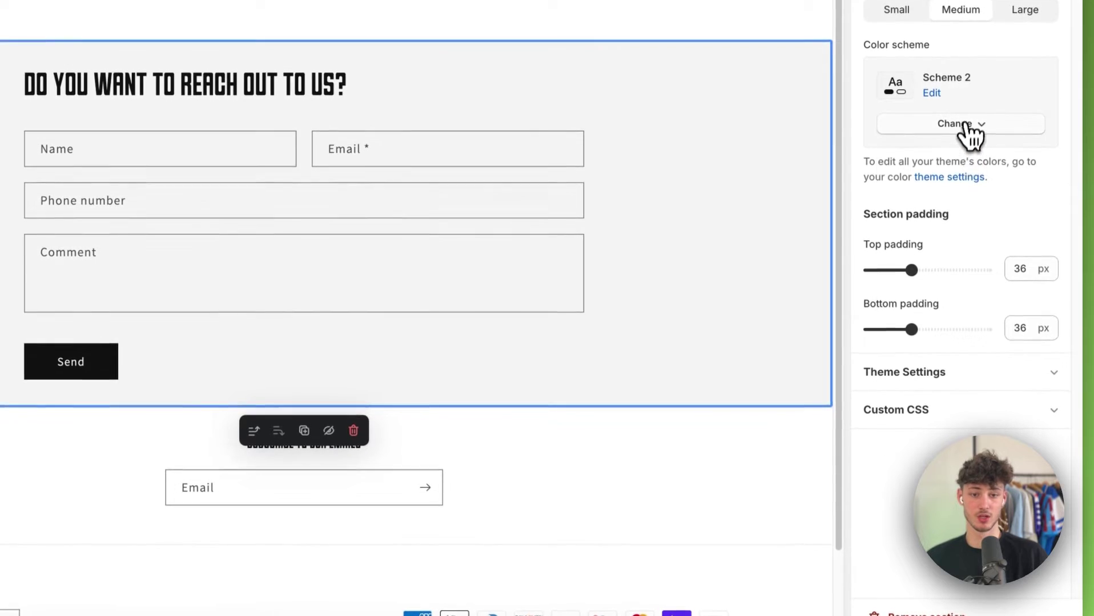
{"action": "left_click", "coordinate": [996, 234]}
{"action": "left_click", "coordinate": [978, 124]}
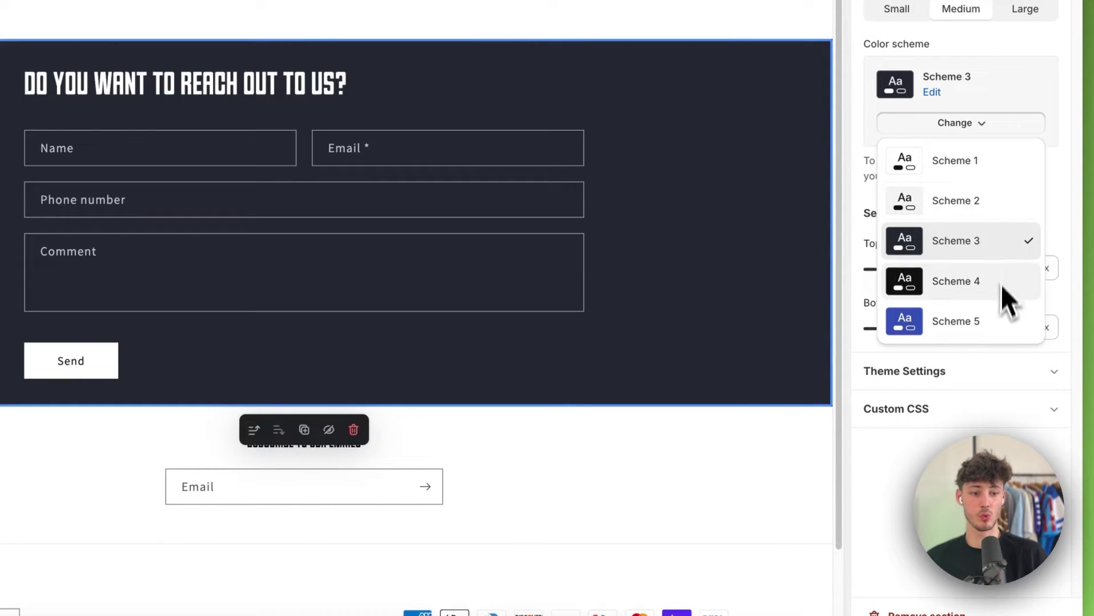
{"action": "left_click", "coordinate": [994, 282]}
{"action": "left_click", "coordinate": [963, 127]}
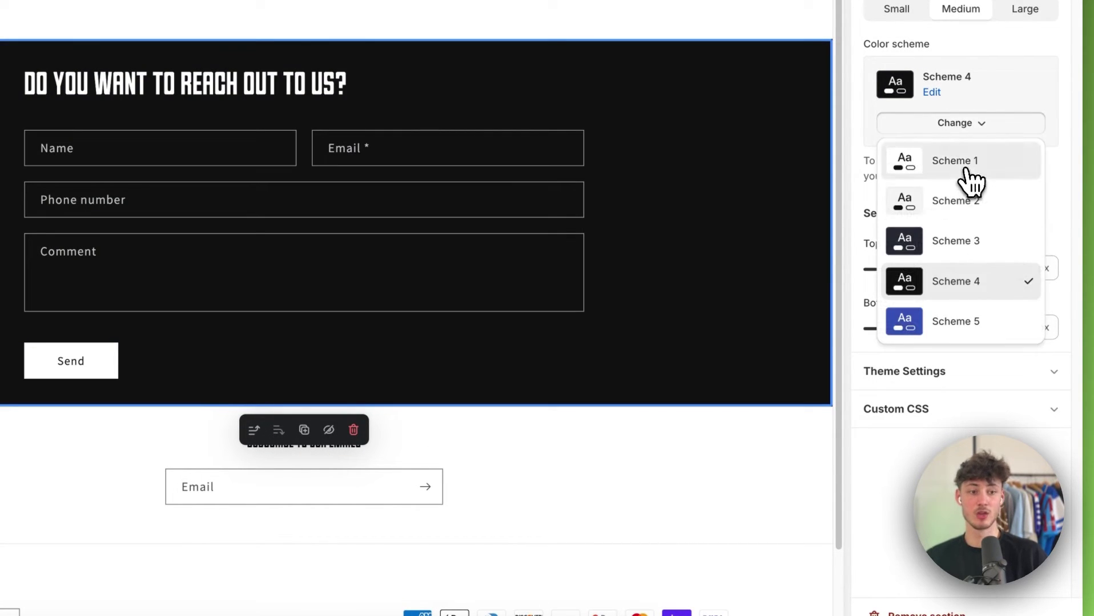
{"action": "left_click", "coordinate": [964, 163]}
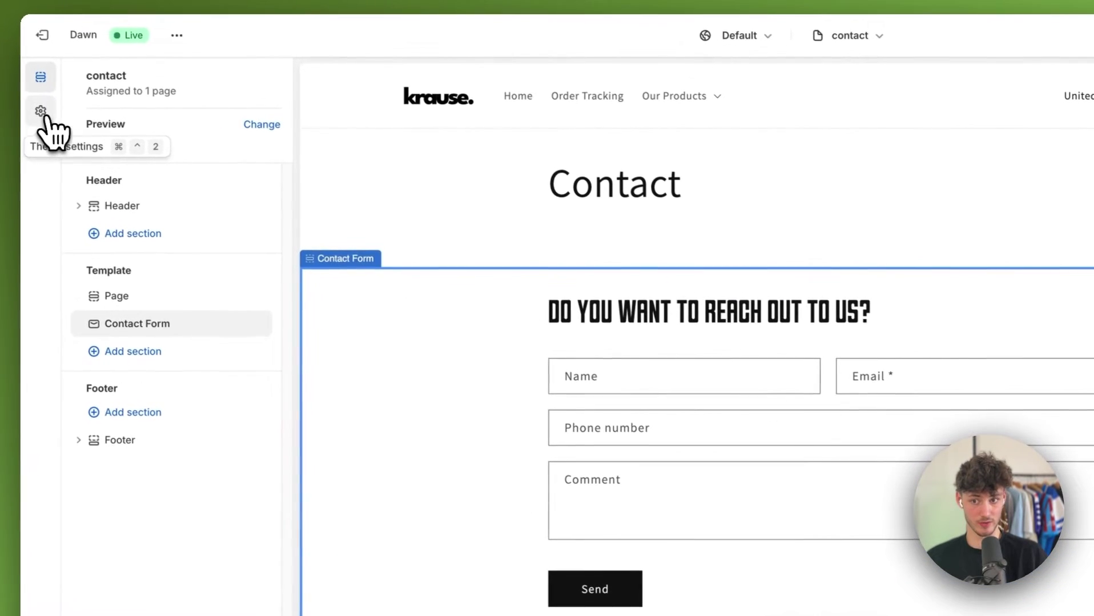
Step: In Theme settings, collapse Typography and expand Colors to show Schemes 1 to 5
{"action": "left_click", "coordinate": [24, 105]}
{"action": "left_click", "coordinate": [169, 190]}
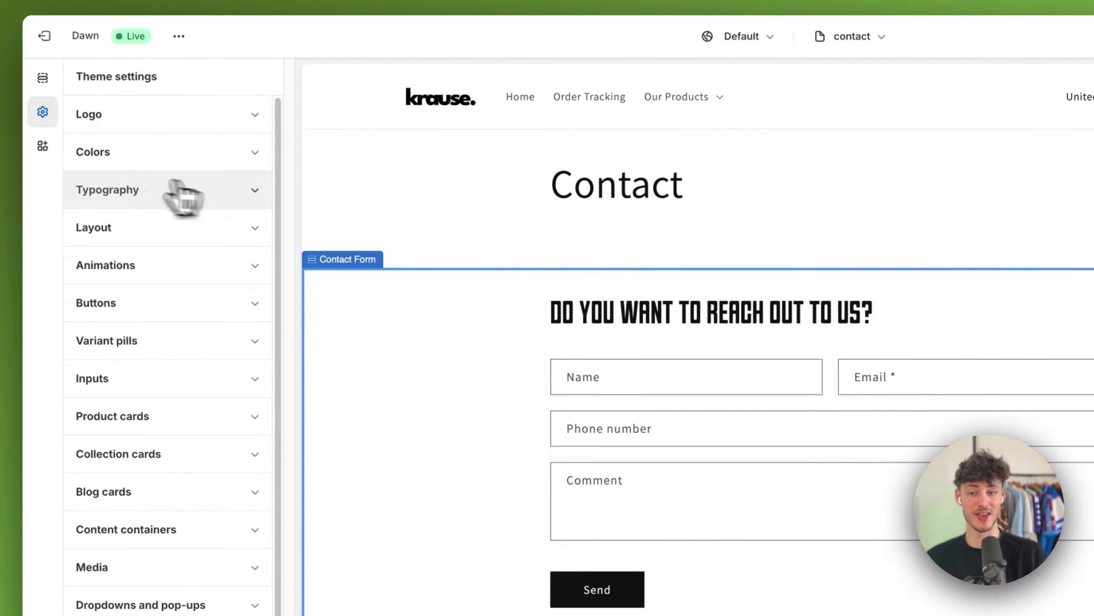
{"action": "left_click", "coordinate": [152, 161]}
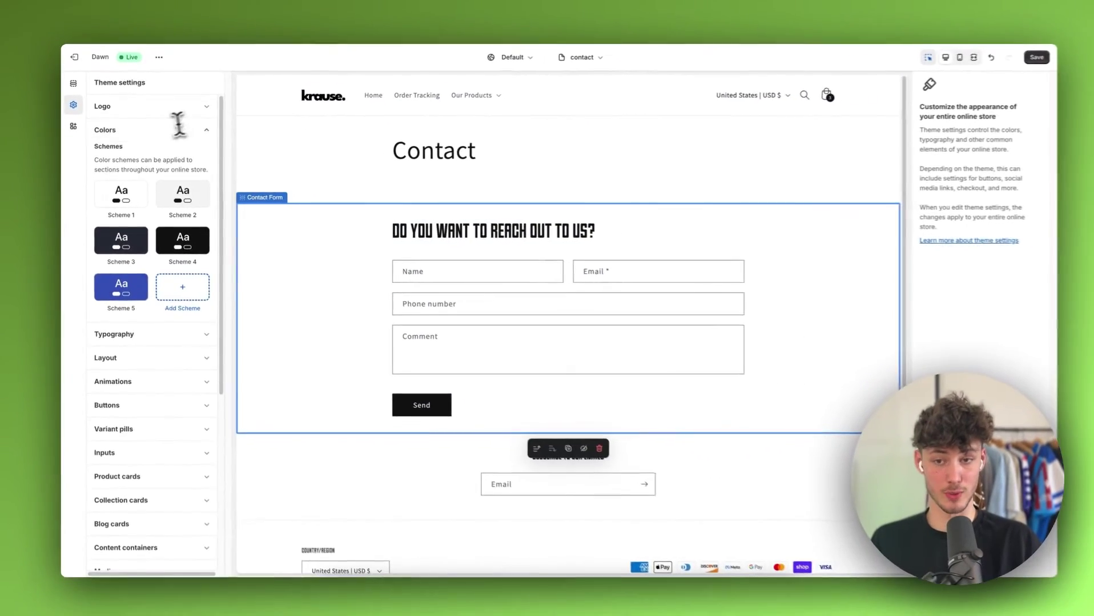
Step: Open coolors.co in a new browser tab
{"action": "key", "text": "super+t"}
{"action": "type", "text": "c"}
{"action": "key", "text": "Return"}
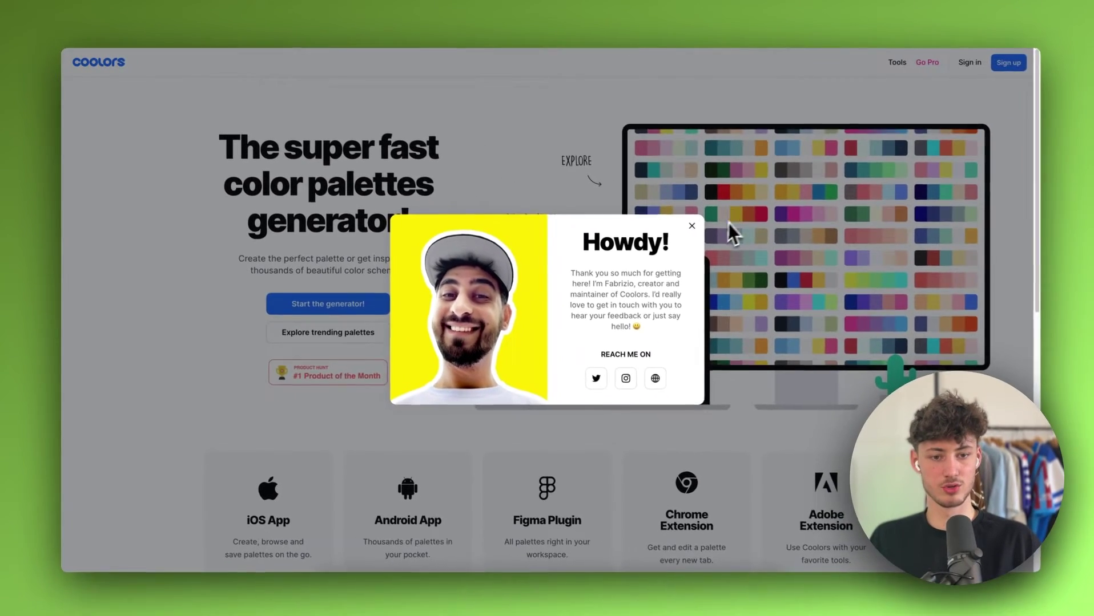
Step: Start the Coolors generator, regenerate four random palettes, then return to the Shopify editor
{"action": "left_click", "coordinate": [691, 226]}
{"action": "scroll", "coordinate": [390, 273], "scroll_direction": "down", "scroll_amount": 5}
{"action": "scroll", "coordinate": [379, 237], "scroll_direction": "up", "scroll_amount": 5}
{"action": "left_click", "coordinate": [328, 304]}
{"action": "key", "text": "space"}
{"action": "key", "text": "space"}
{"action": "key", "text": "space"}
{"action": "key", "text": "space"}
{"action": "key", "text": "space"}
{"action": "key", "text": "space"}
{"action": "key", "text": "space"}
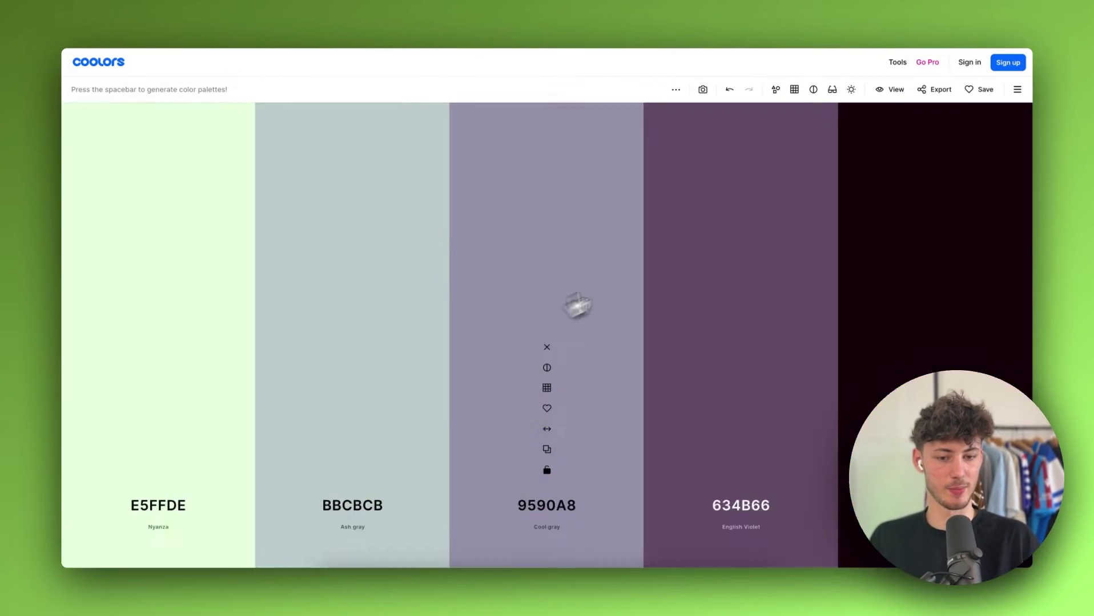
{"action": "key", "text": "space"}
{"action": "key", "text": "space"}
{"action": "key", "text": "space"}
{"action": "key", "text": "space"}
{"action": "key", "text": "space"}
{"action": "key", "text": "space"}
{"action": "key", "text": "space"}
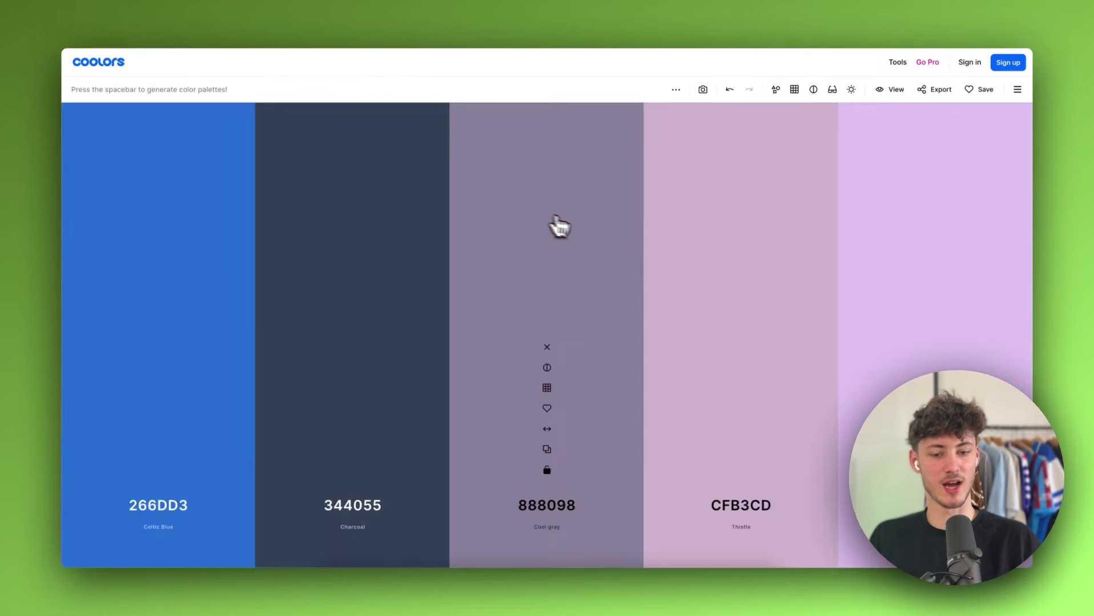
{"action": "key", "text": "space"}
{"action": "key", "text": "space"}
{"action": "key", "text": "space"}
{"action": "key", "text": "space"}
{"action": "key", "text": "space"}
{"action": "key", "text": "space"}
{"action": "key", "text": "space"}
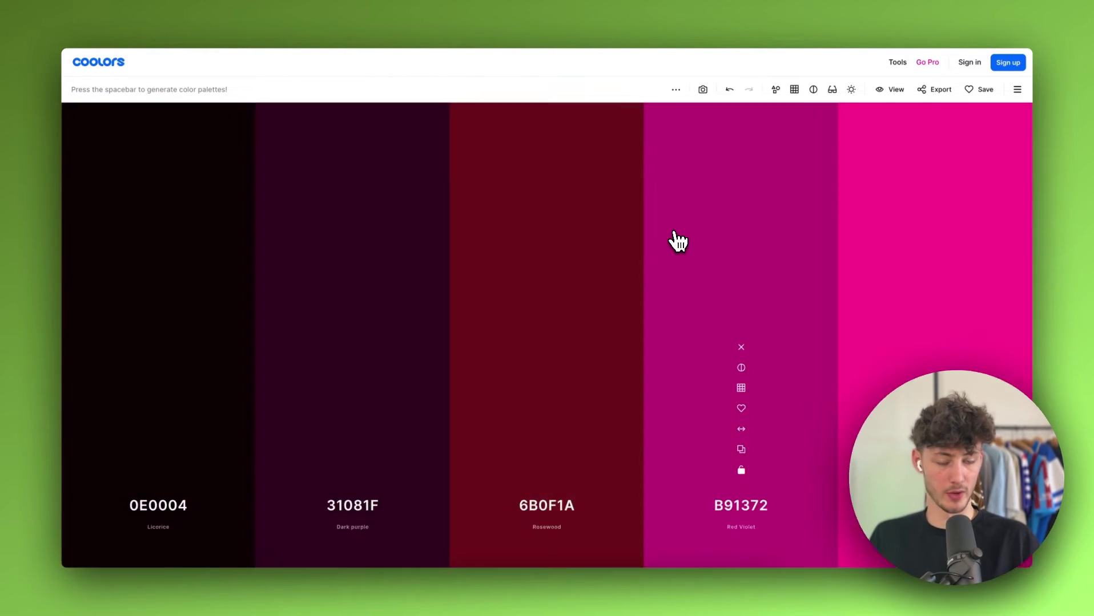
{"action": "key", "text": "space"}
{"action": "key", "text": "space"}
{"action": "key", "text": "space"}
{"action": "key", "text": "space"}
{"action": "key", "text": "space"}
{"action": "key", "text": "space"}
{"action": "key", "text": "space"}
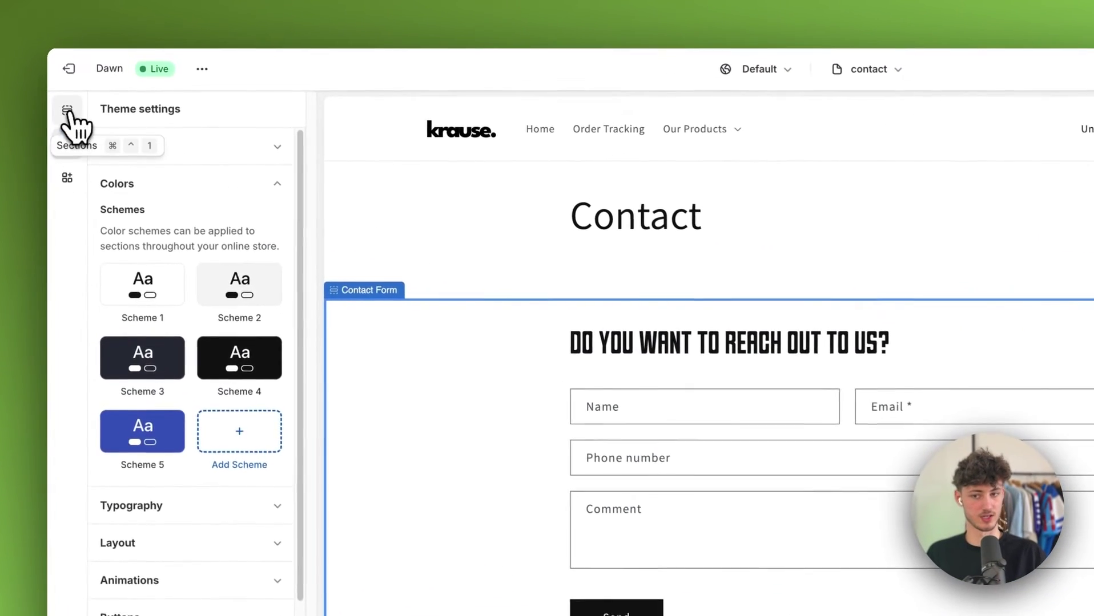
{"action": "left_click", "coordinate": [74, 86]}
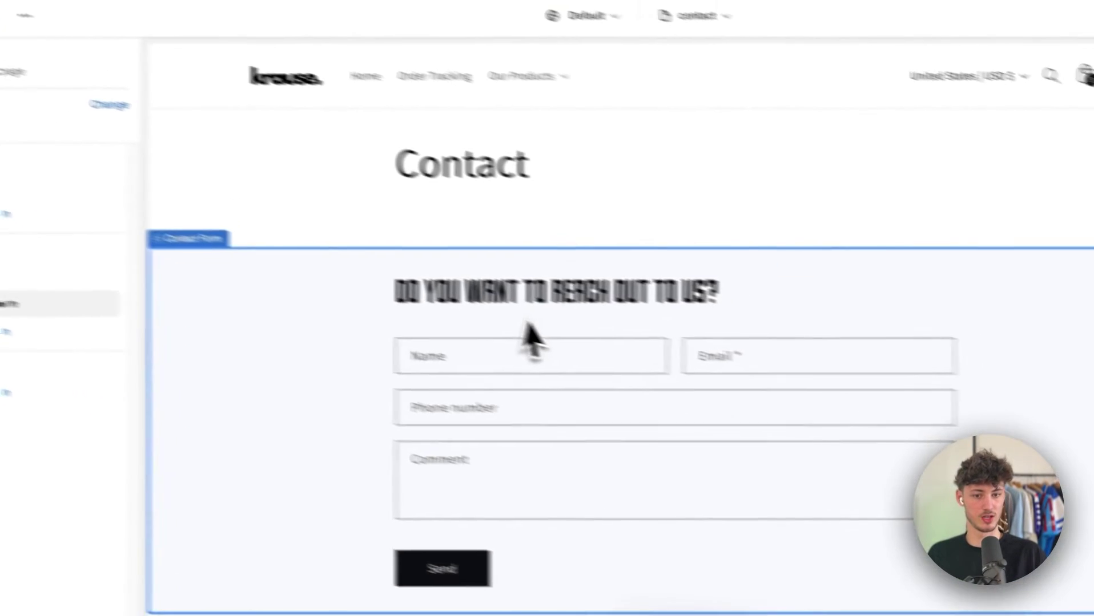